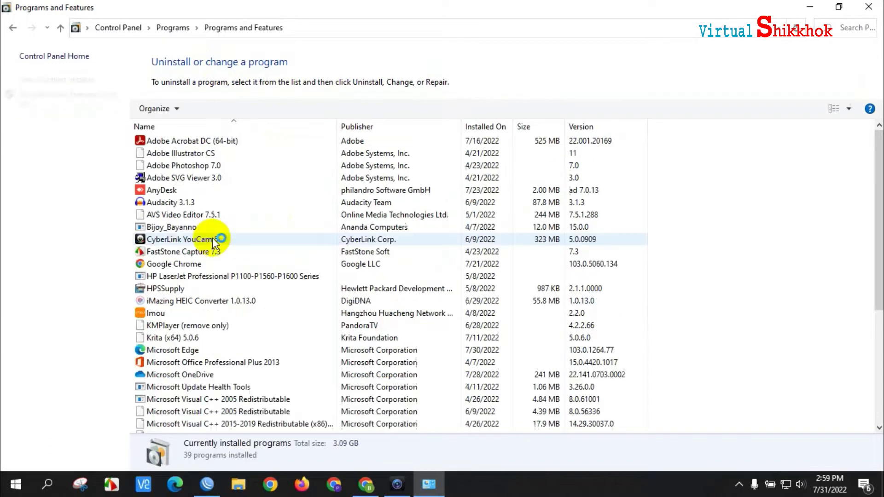
Select the HP LaserJet Professional P1100-P1560-P1600 Series entry among the installed programs, close the list and refresh the desktop
click(227, 278)
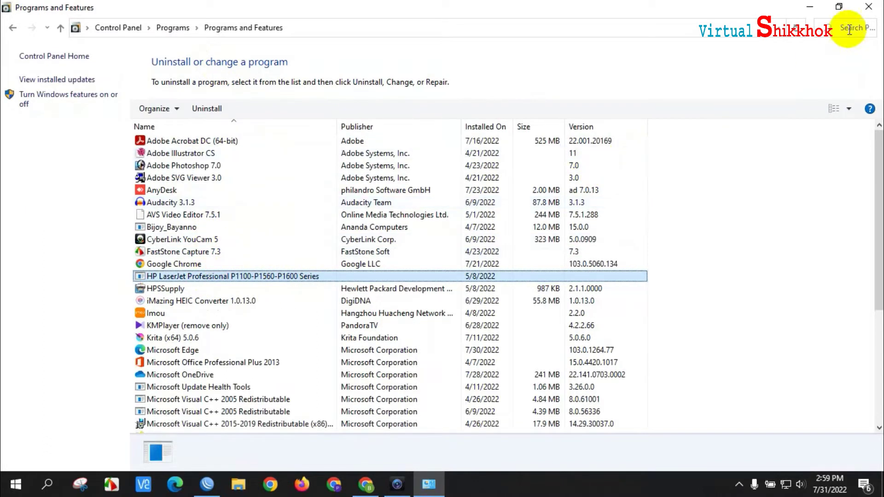
click(872, 7)
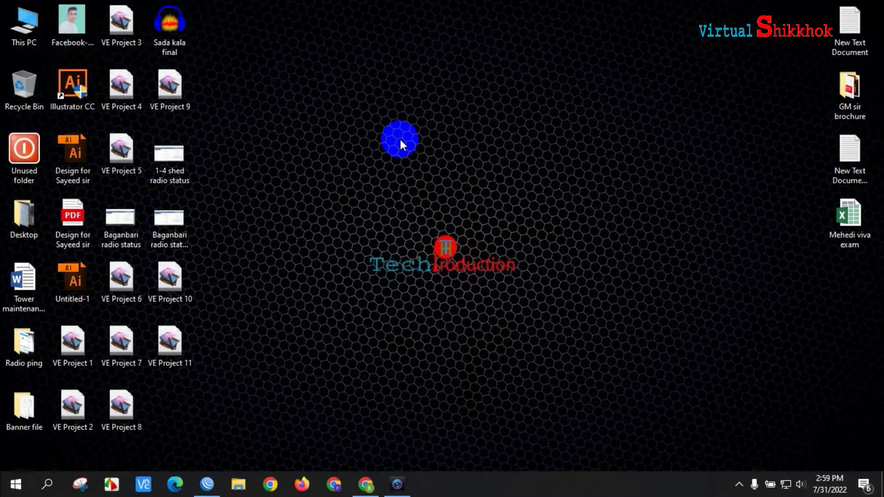
right_click(374, 123)
click(414, 168)
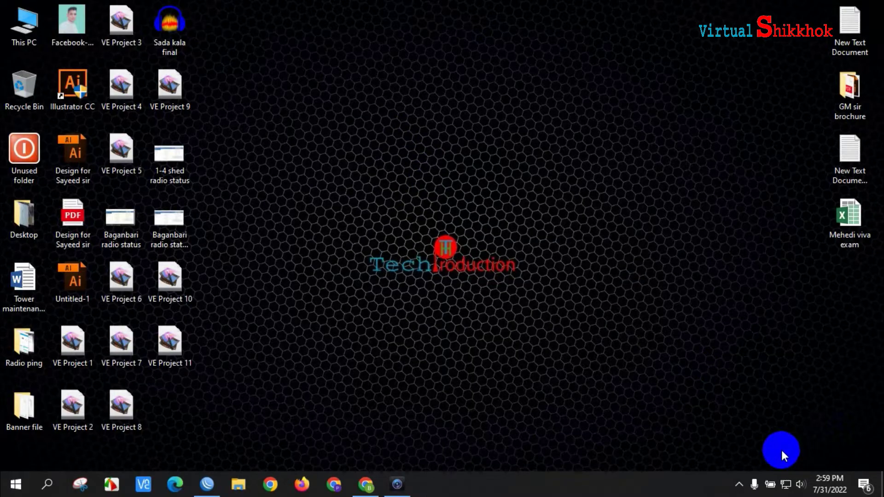
Open the advanced sharing options from the Ethernet page of the Network & Internet settings
right_click(784, 483)
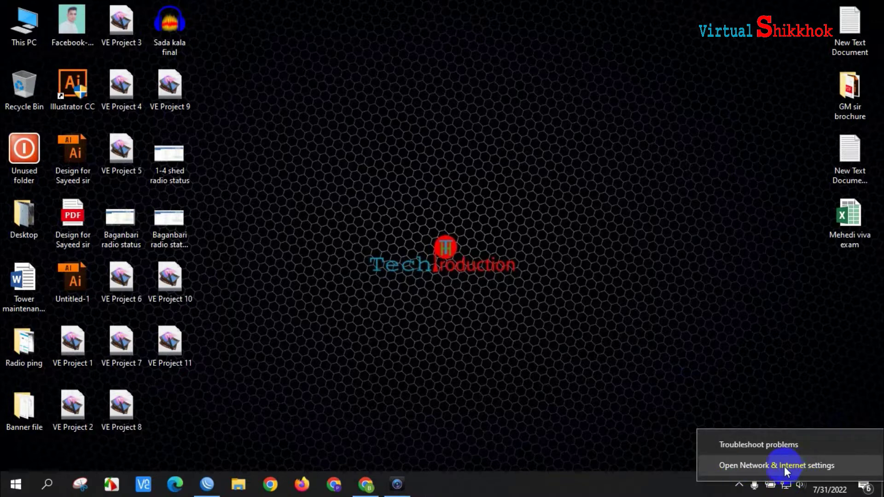
click(779, 466)
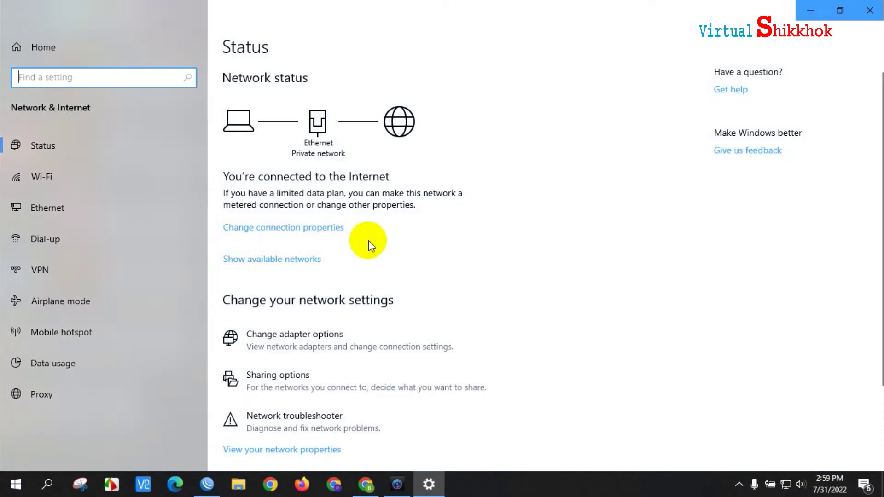
click(46, 209)
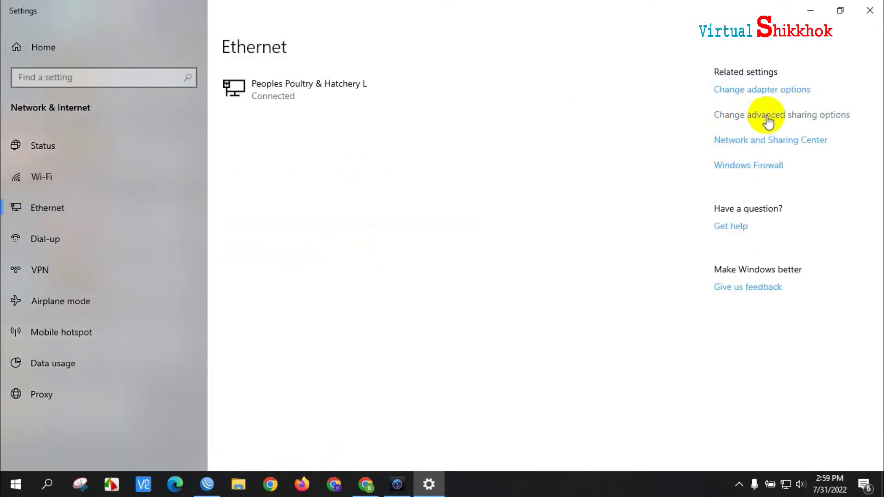
click(767, 116)
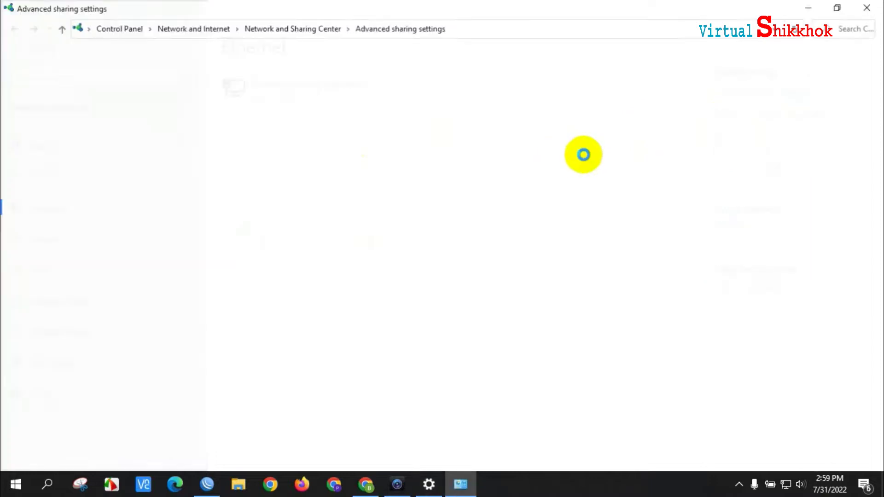
Toggle network discovery and file and printer sharing off and back on for the Private network profile
click(266, 109)
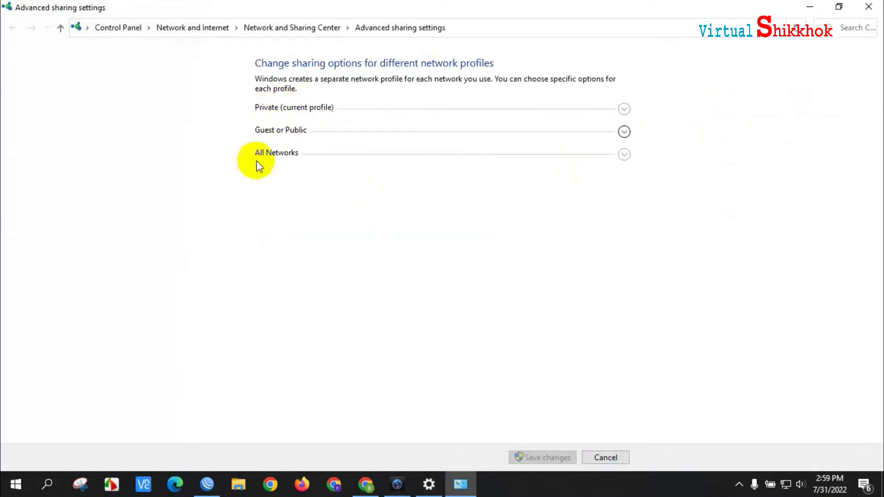
click(278, 107)
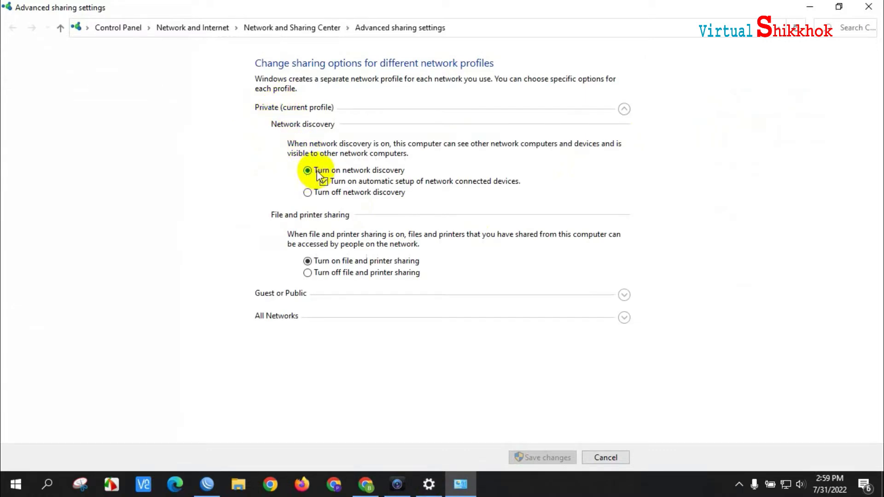
click(307, 193)
click(307, 170)
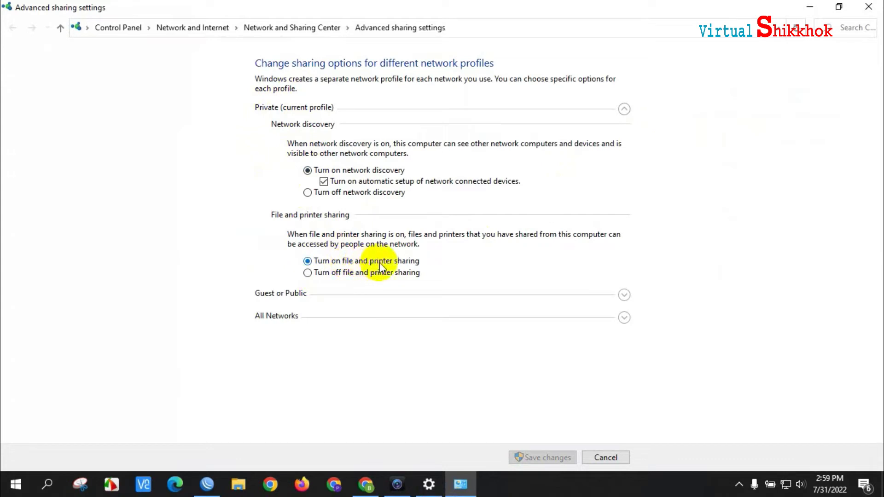
click(307, 273)
click(307, 261)
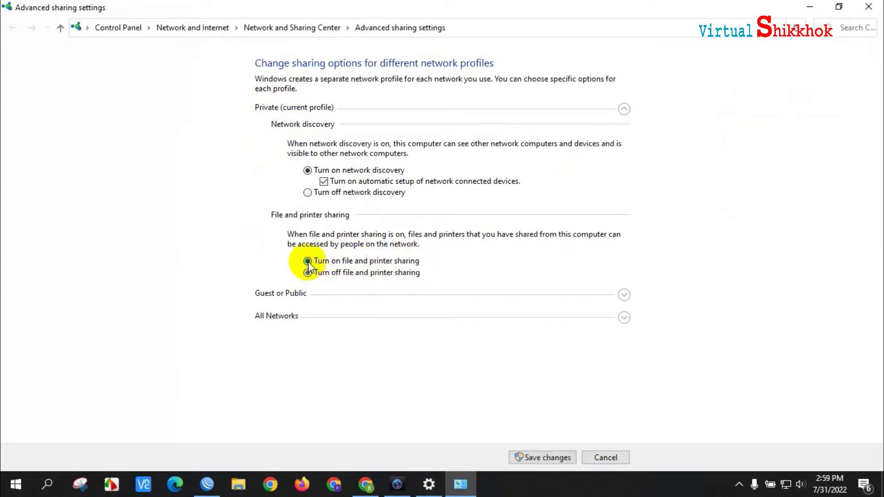
click(267, 111)
Turn on file and printer sharing for the Guest or Public network profile
click(272, 131)
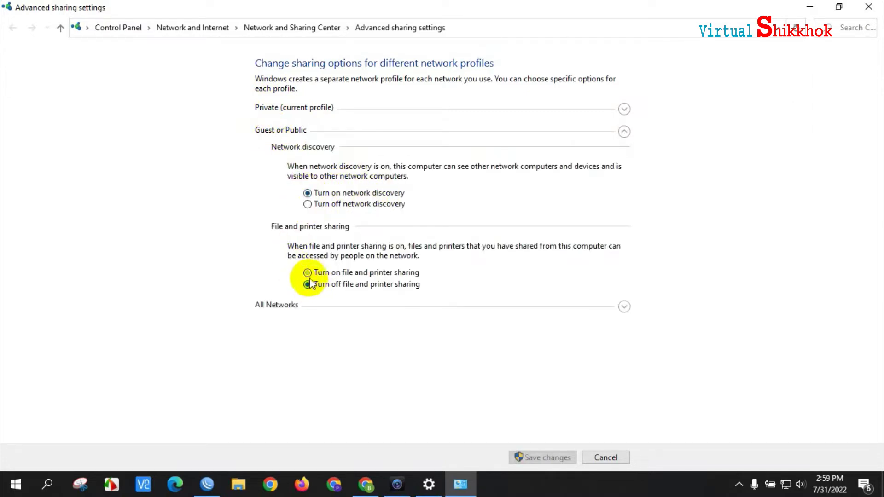
click(308, 273)
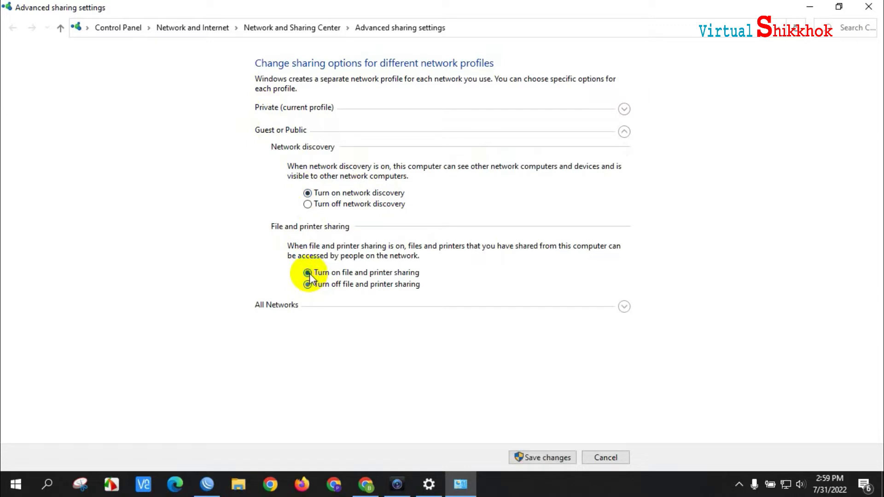
click(275, 131)
Switch password protected sharing on and back off for All Networks, cancel the sharing changes and close the network settings
click(268, 152)
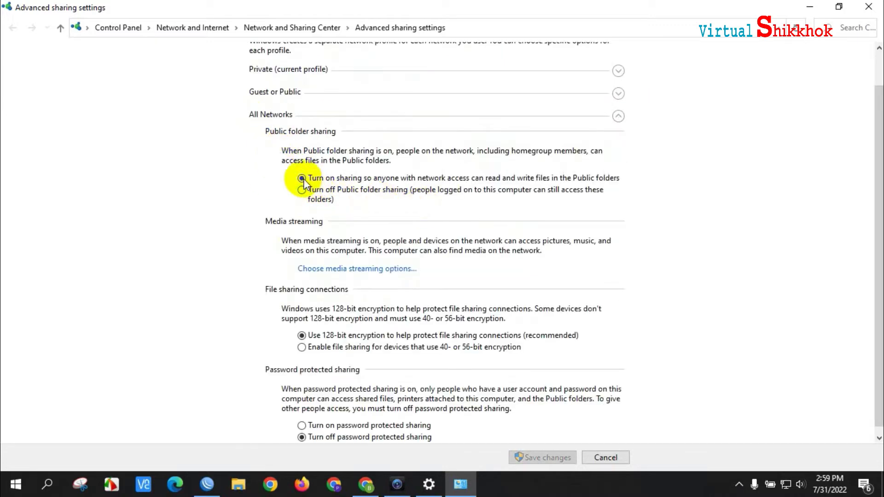
scroll(298, 330, down, 1)
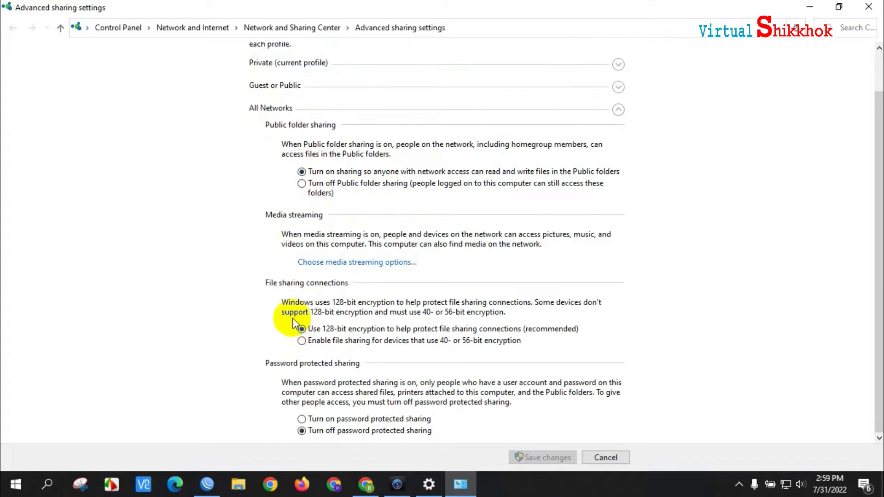
click(301, 420)
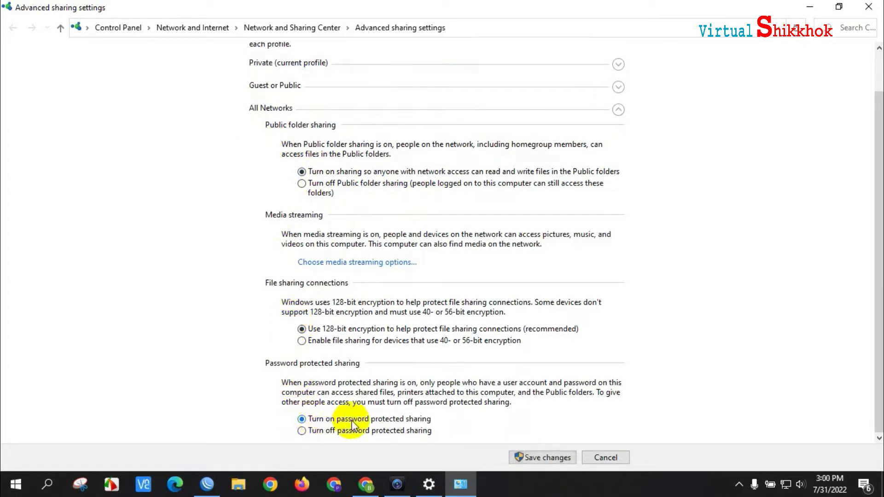
click(302, 431)
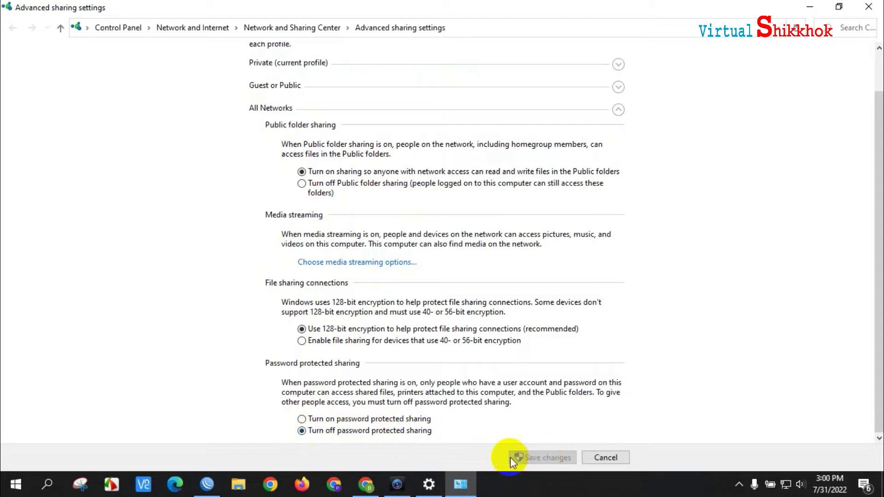
click(597, 455)
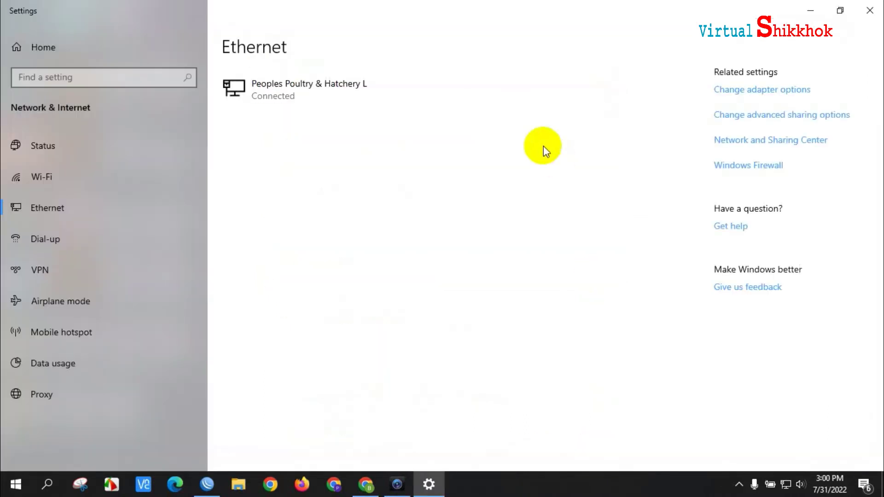
click(872, 7)
right_click(353, 109)
click(403, 151)
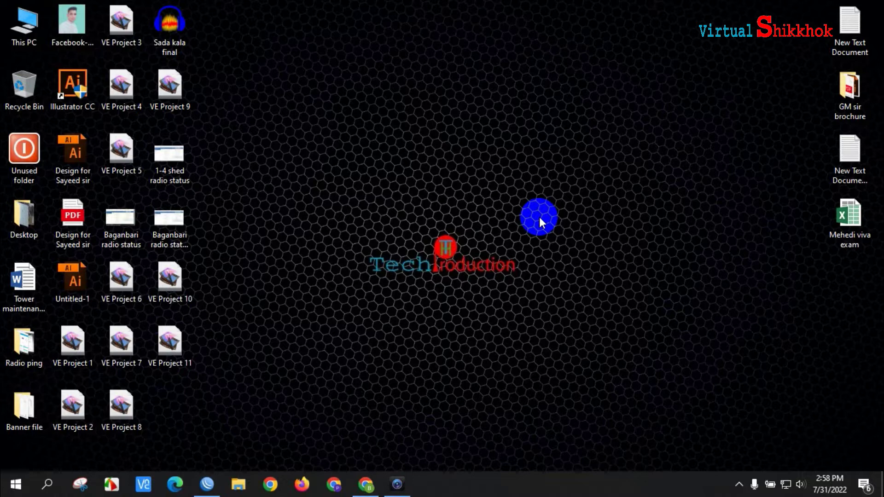
right_click(453, 98)
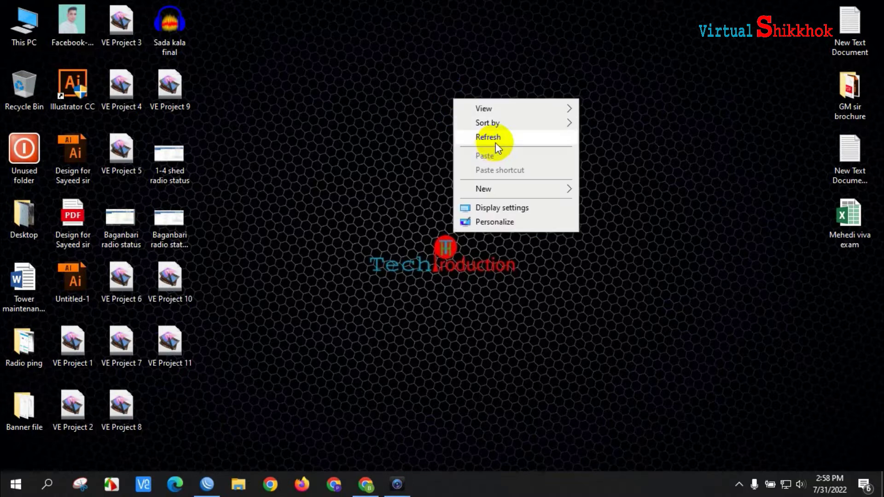
click(510, 138)
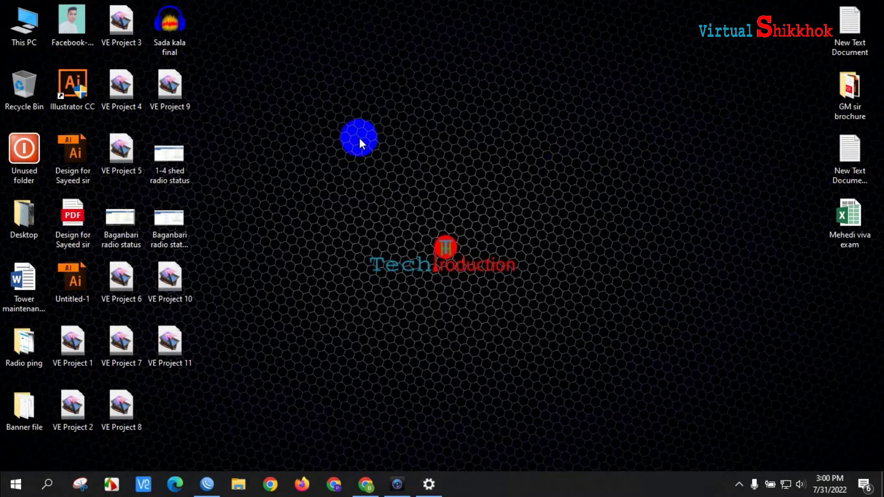
right_click(357, 135)
click(394, 171)
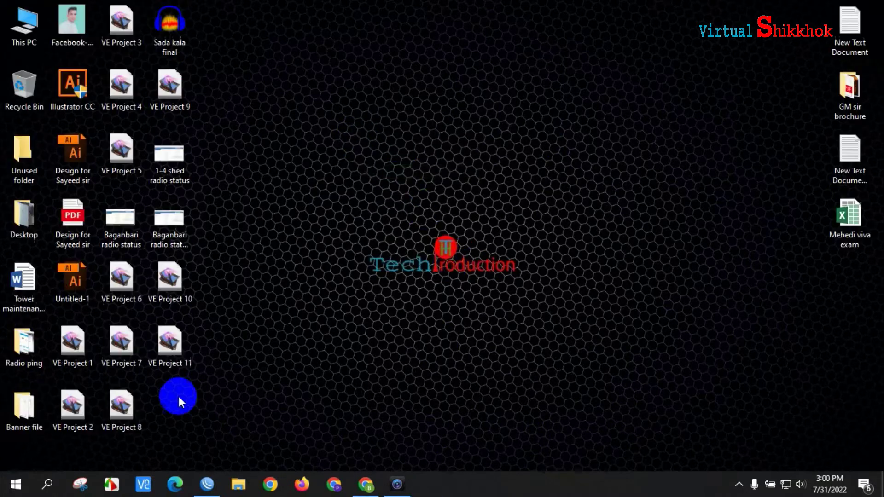
Search for the Control Panel and open its Devices and Printers page under Hardware and Sound
click(48, 486)
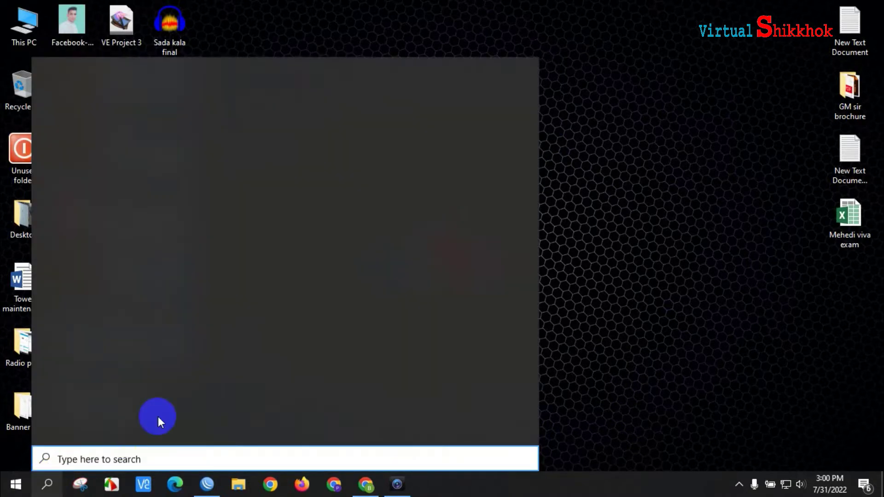
text(cont)
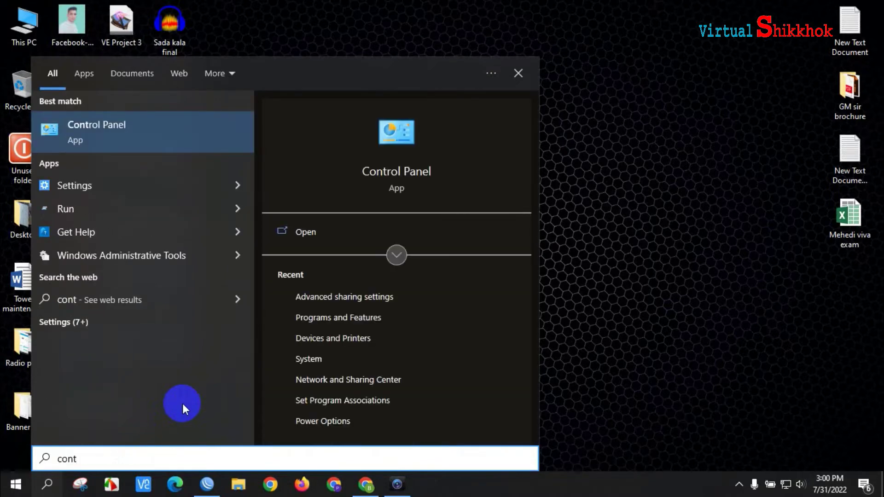
key(Return)
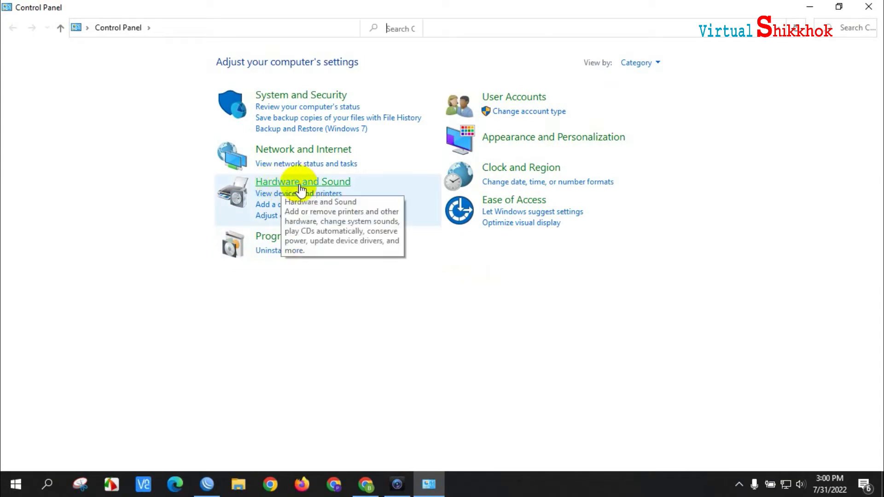
click(275, 184)
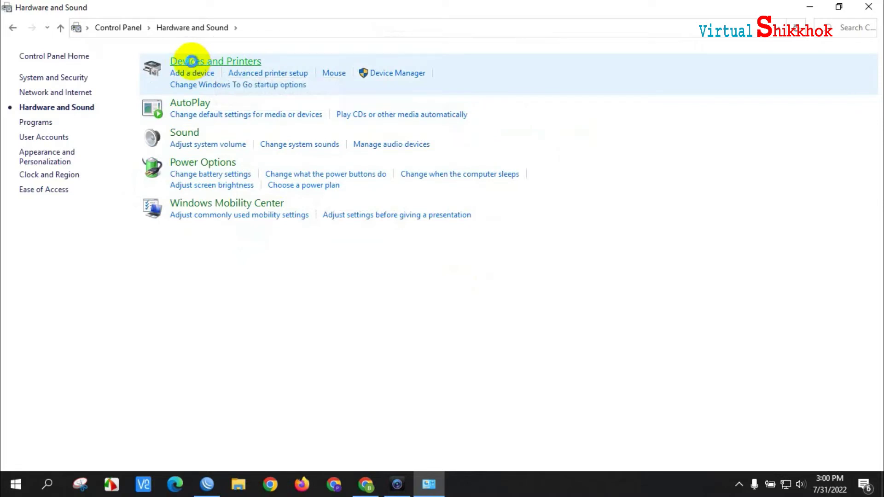
click(193, 68)
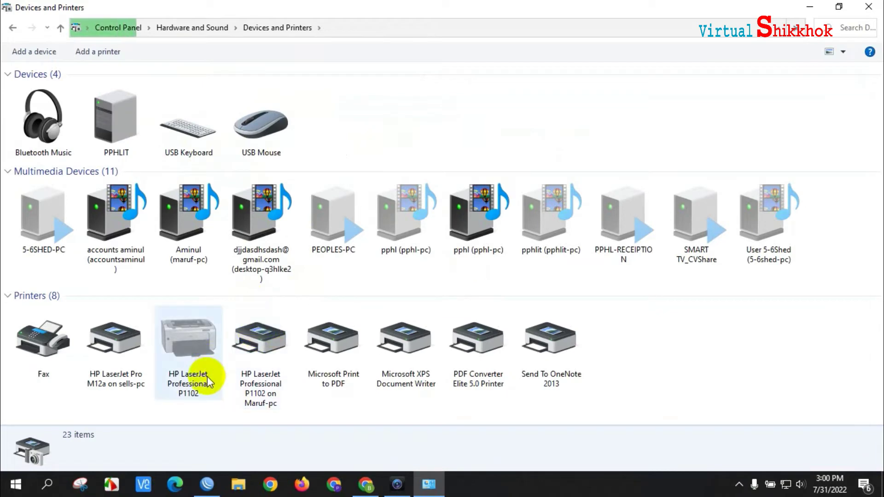
Open the printer properties of the HP LaserJet Professional P1102 at its sharing settings
click(203, 339)
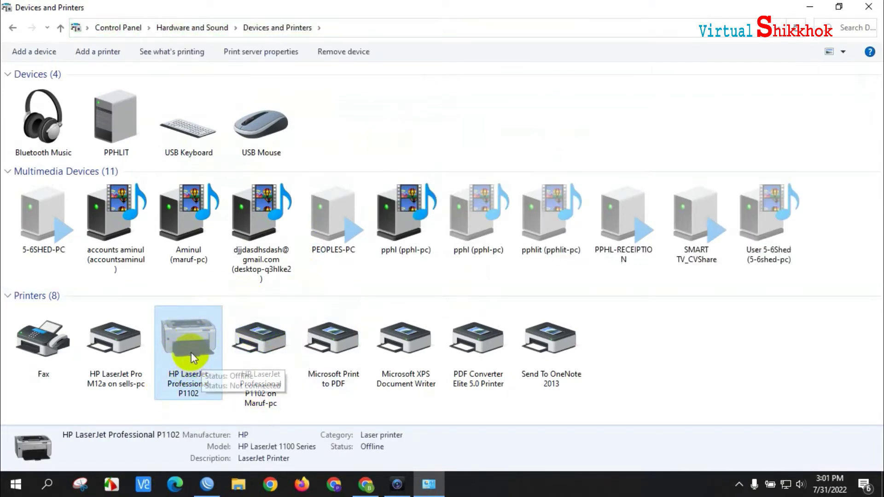
right_click(183, 340)
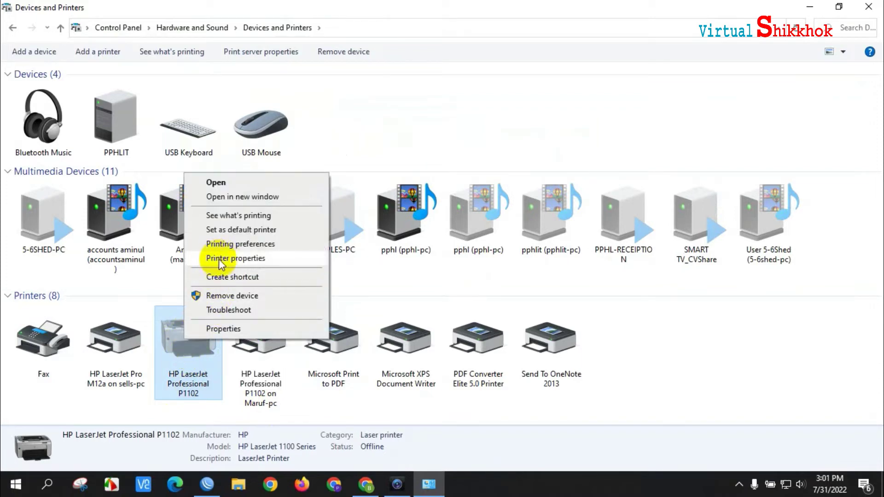
click(214, 261)
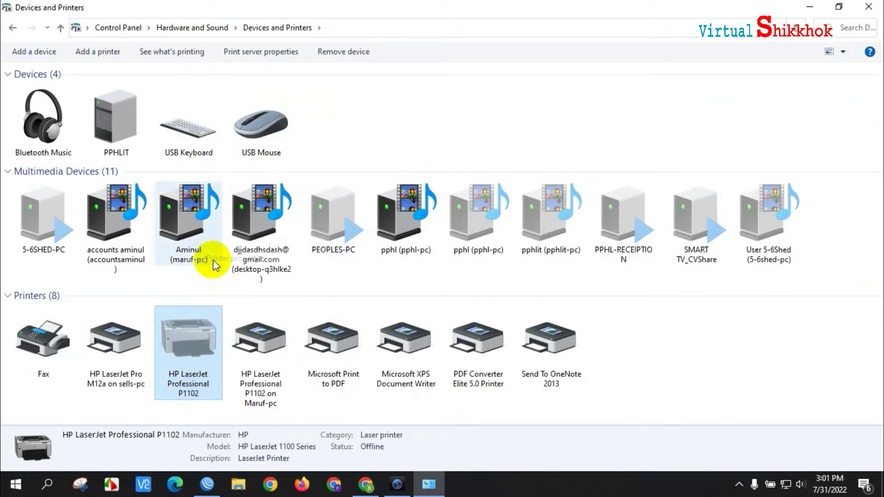
click(269, 141)
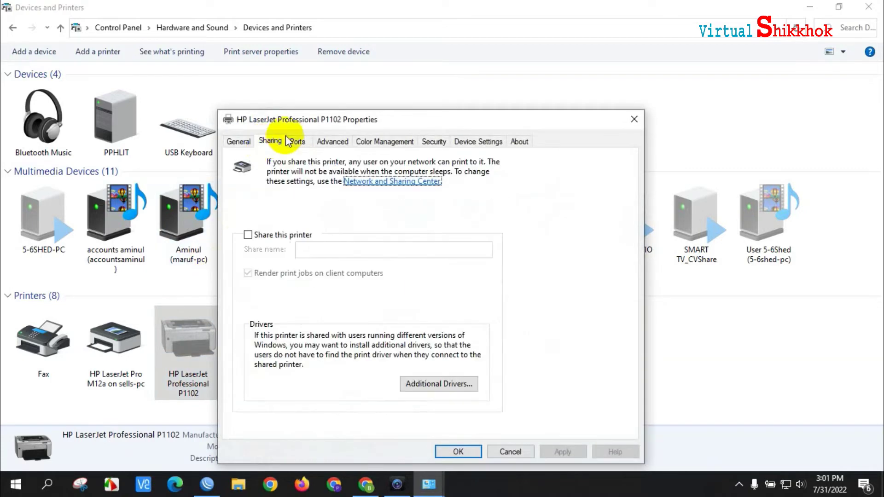
drag(384, 118, 386, 55)
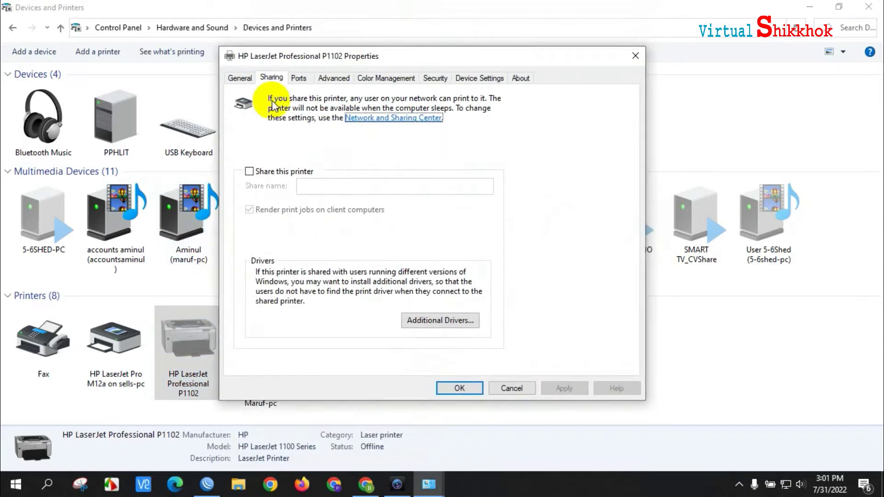
Enable sharing for the HP LaserJet Professional P1102 and close its properties without applying the change
click(239, 77)
click(270, 77)
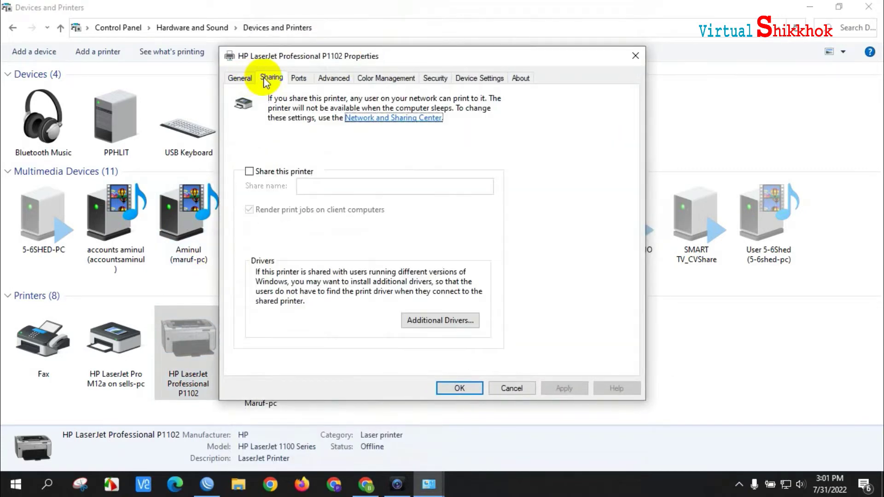
click(249, 171)
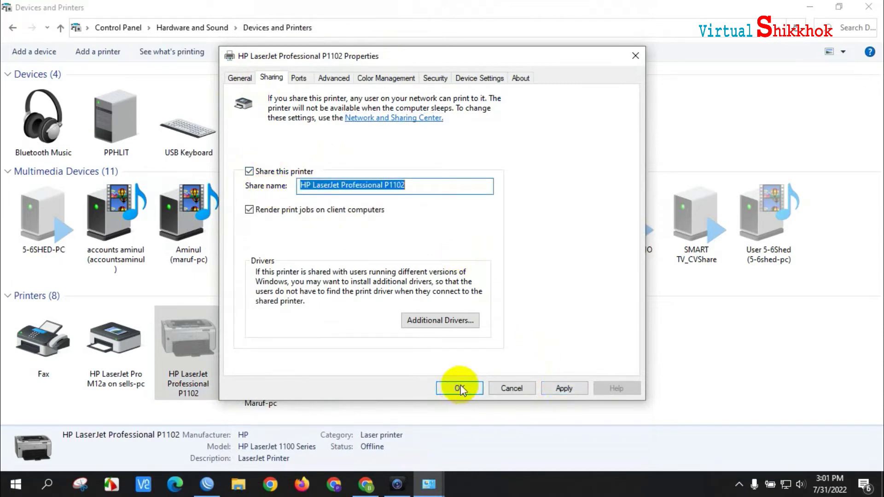
click(636, 56)
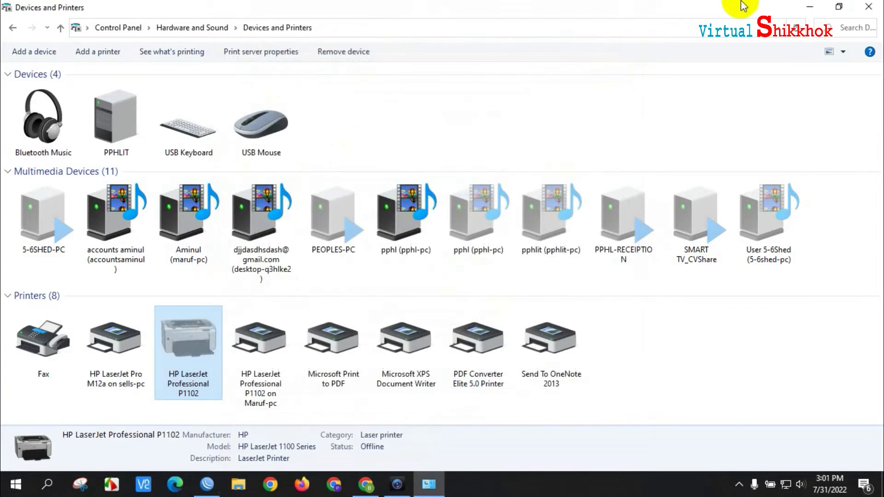
Close Devices and Printers and refresh the desktop
click(867, 7)
right_click(309, 111)
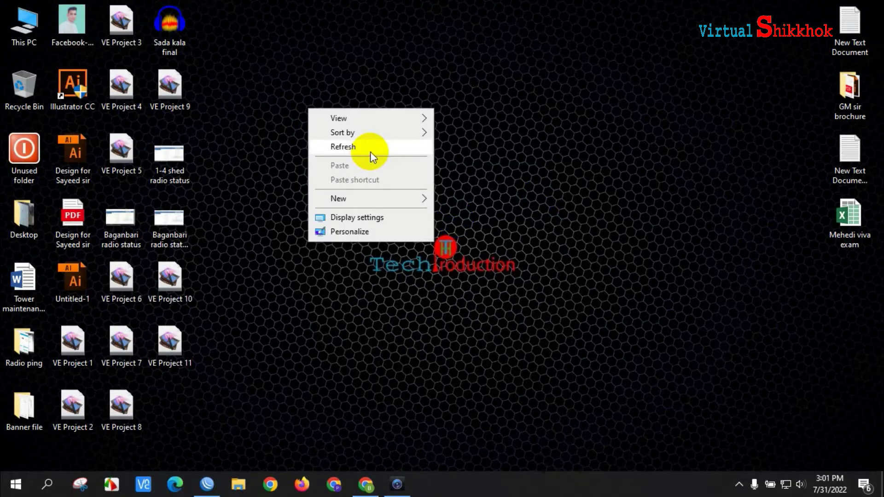
click(371, 150)
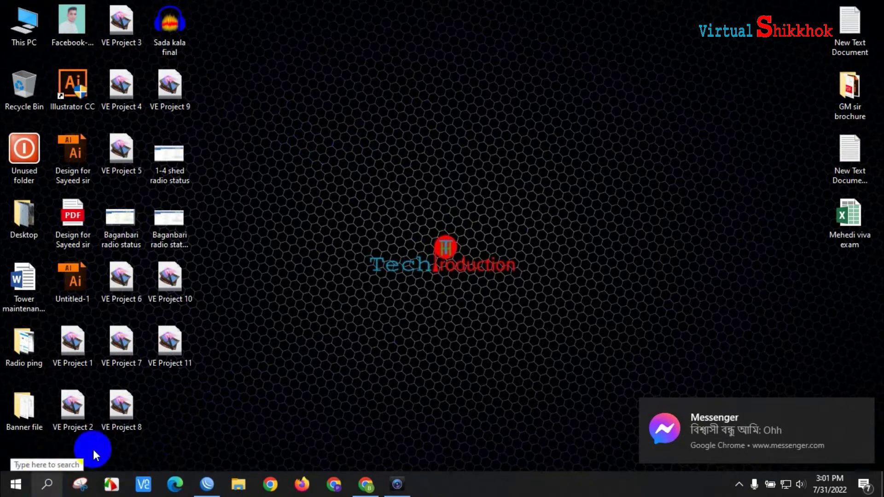
right_click(282, 123)
click(316, 166)
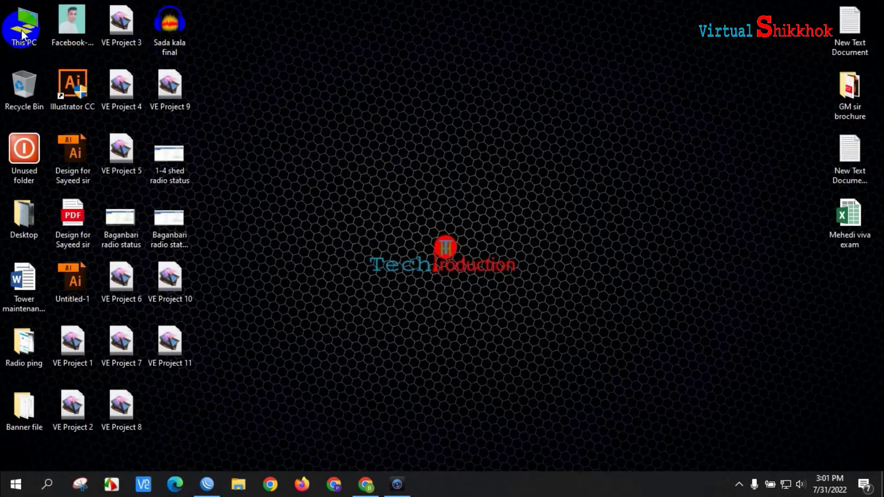
View the computer name in the properties of This PC, close them and refresh the desktop
right_click(18, 29)
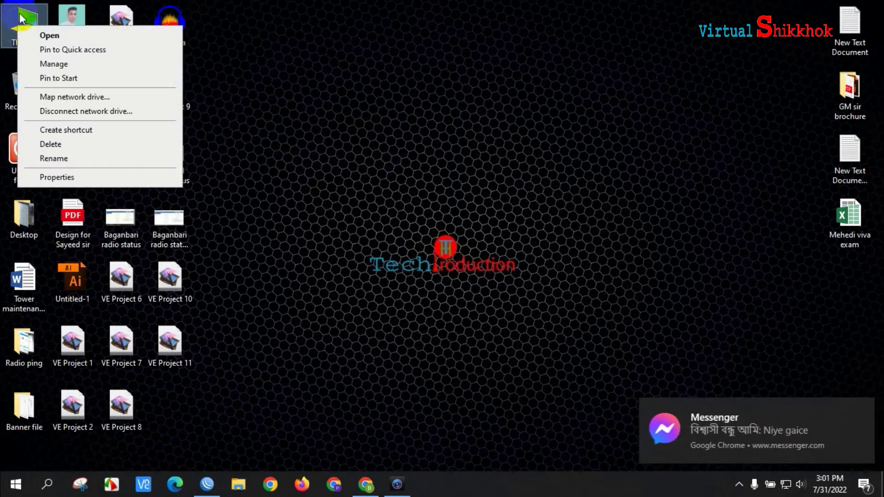
click(88, 177)
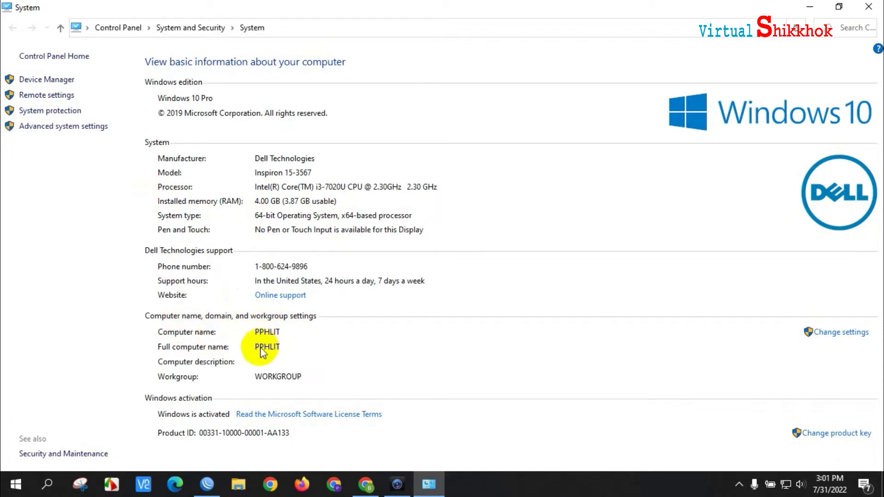
click(874, 9)
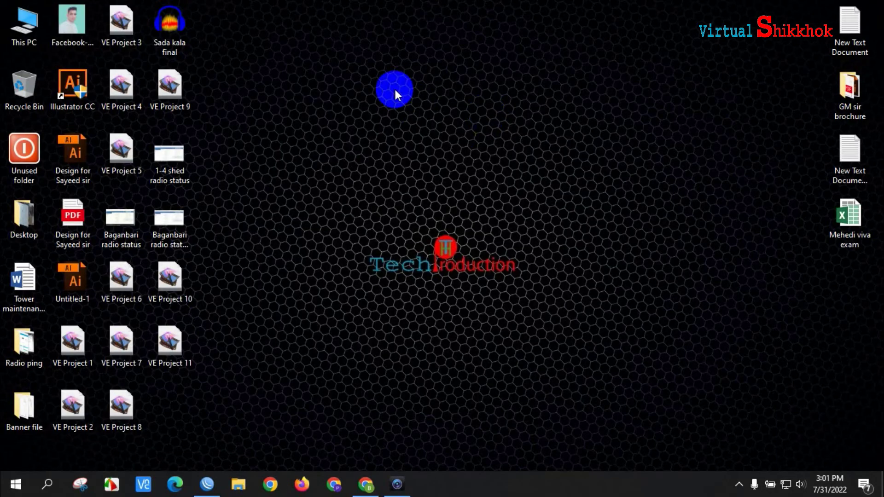
right_click(395, 89)
click(450, 125)
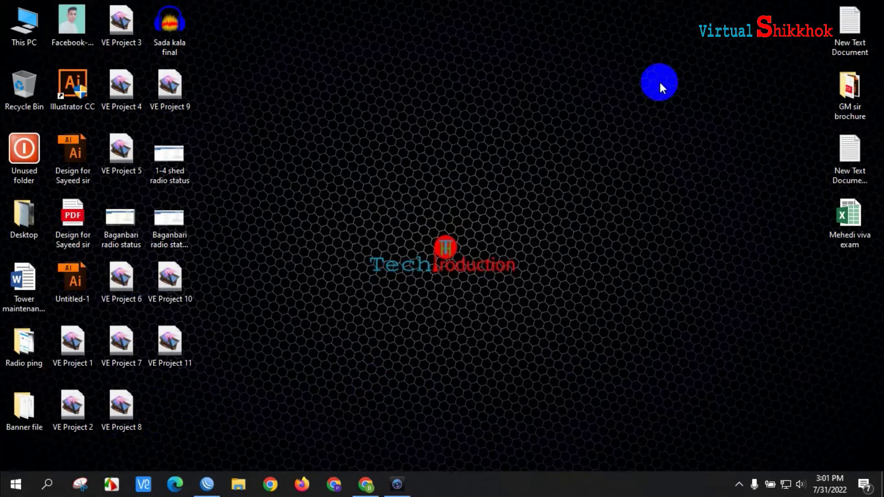
Open the advanced sharing options from the Ethernet page of the network settings
right_click(786, 484)
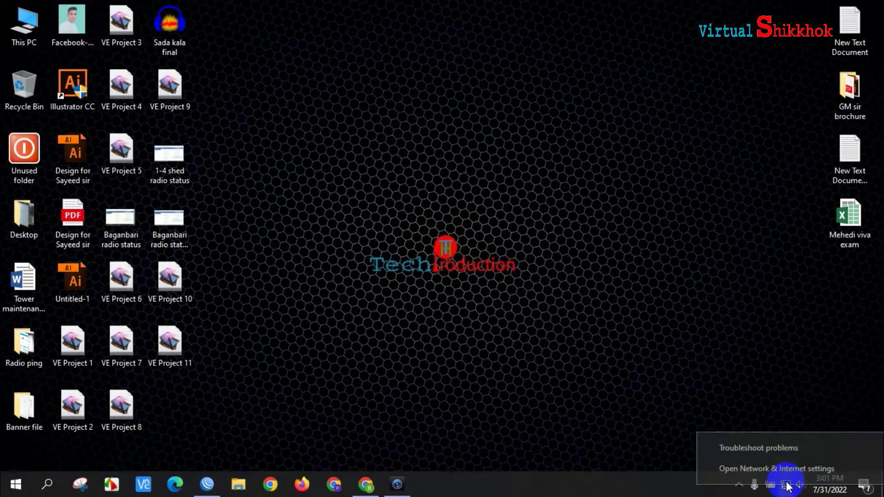
click(744, 450)
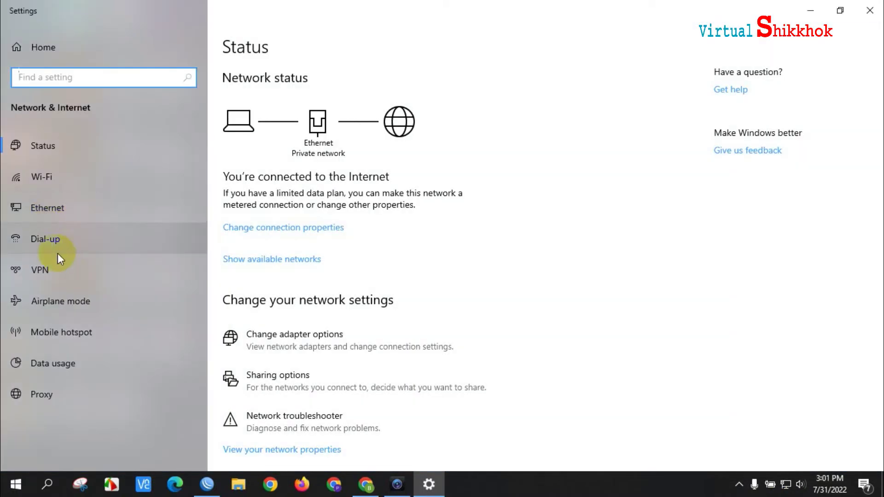
click(43, 208)
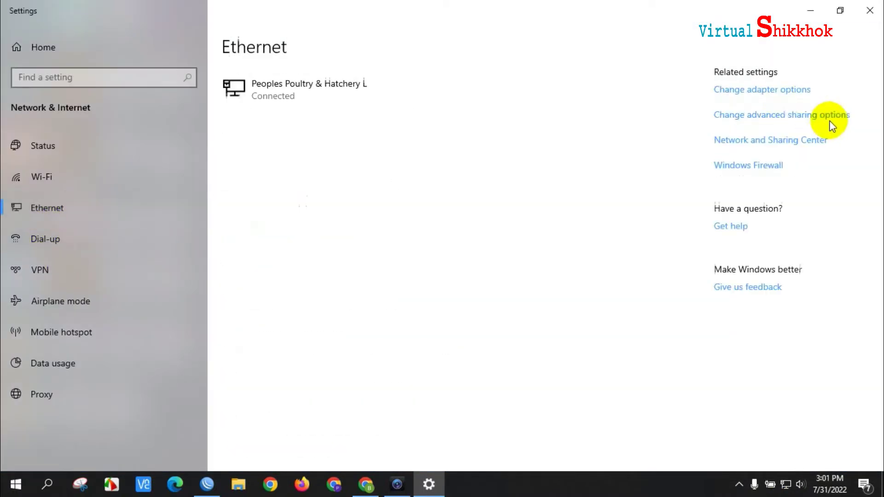
click(782, 118)
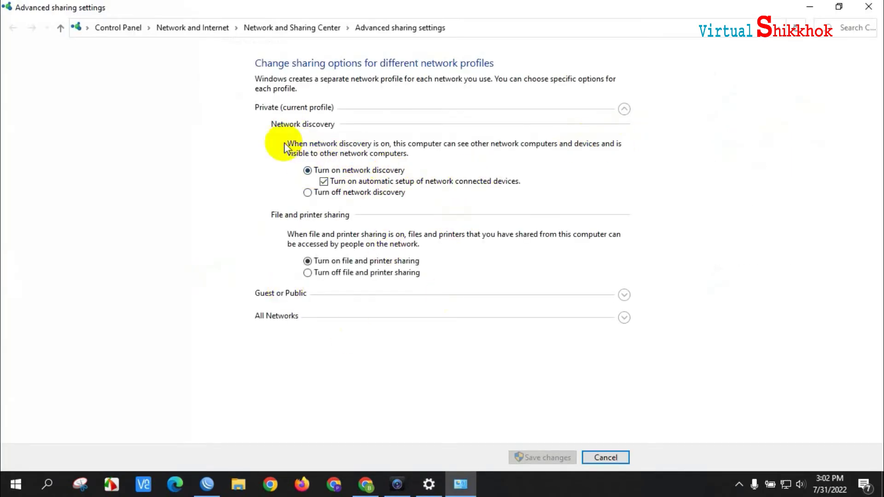
Review the sharing options for the Private, Guest or Public and All Networks profiles, cancel without changes and close the network settings
click(257, 108)
click(271, 110)
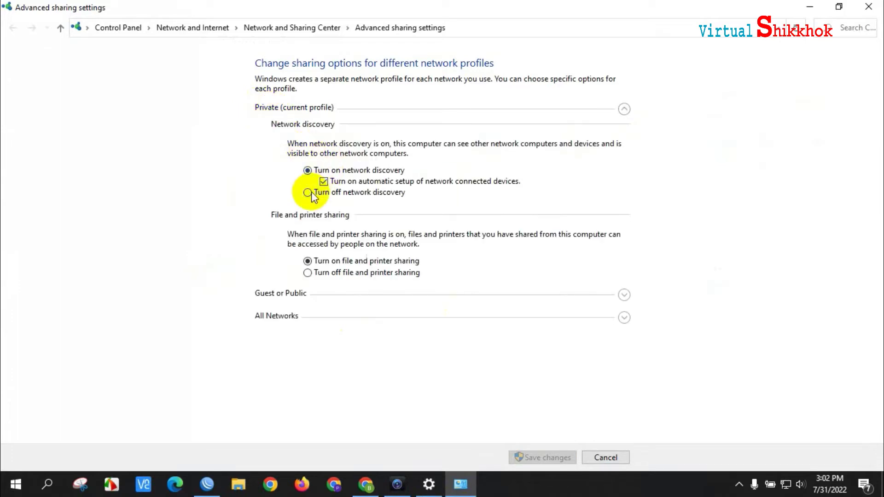
click(268, 107)
click(275, 131)
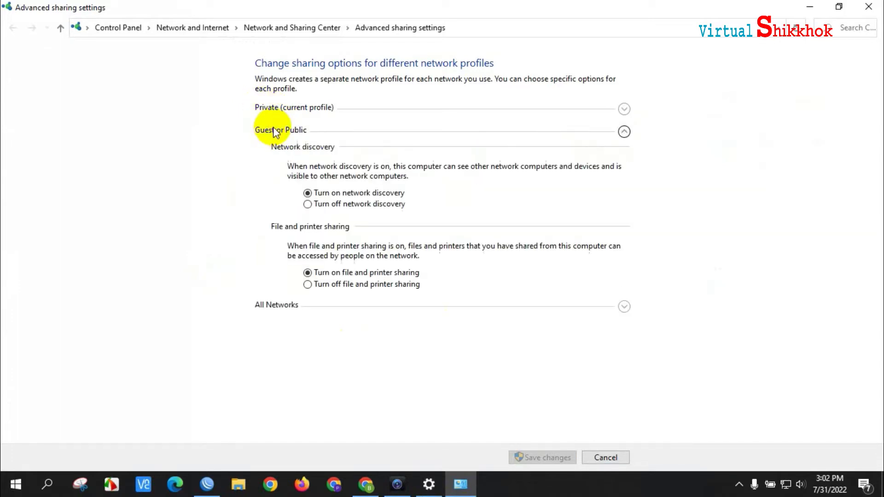
click(265, 131)
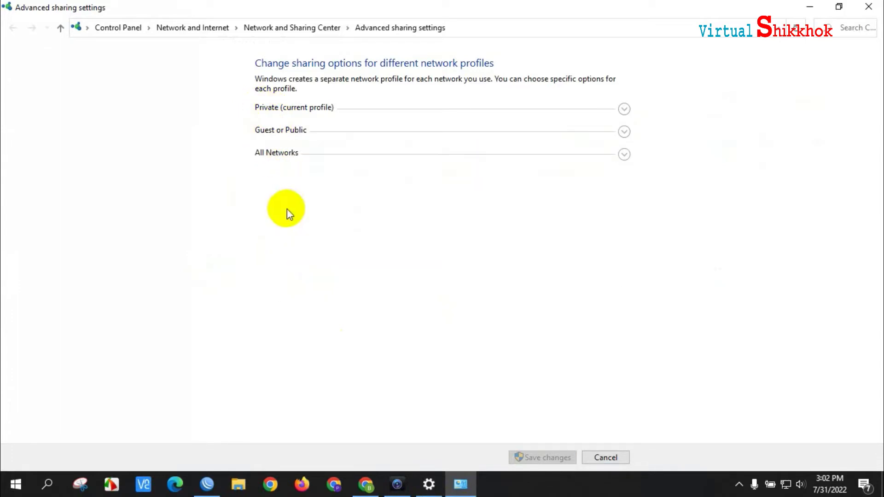
click(277, 152)
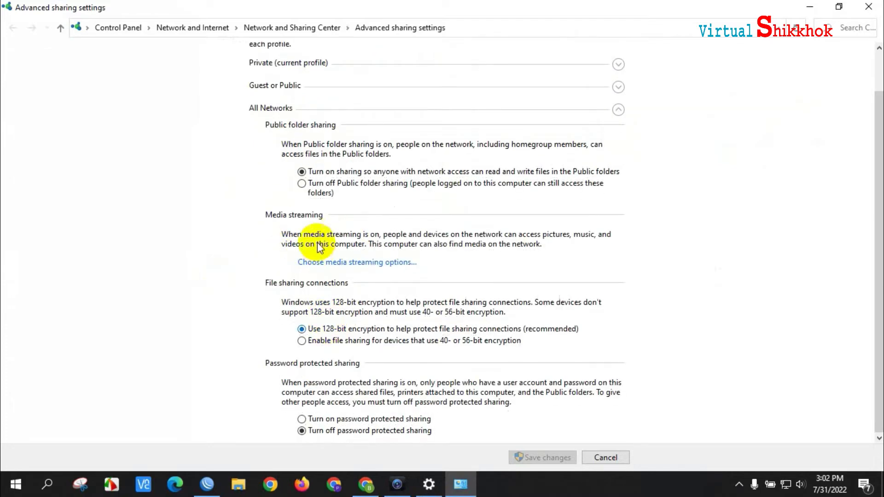
scroll(318, 239, up, 1)
scroll(325, 425, down, 1)
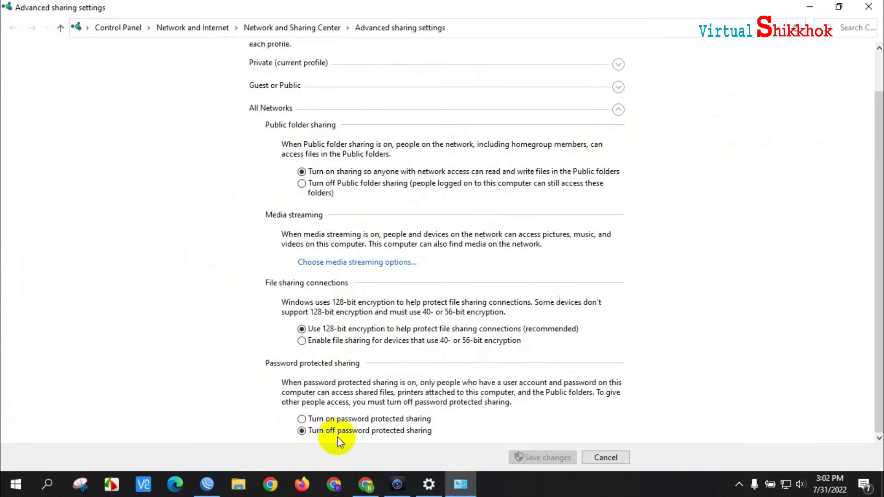
click(604, 458)
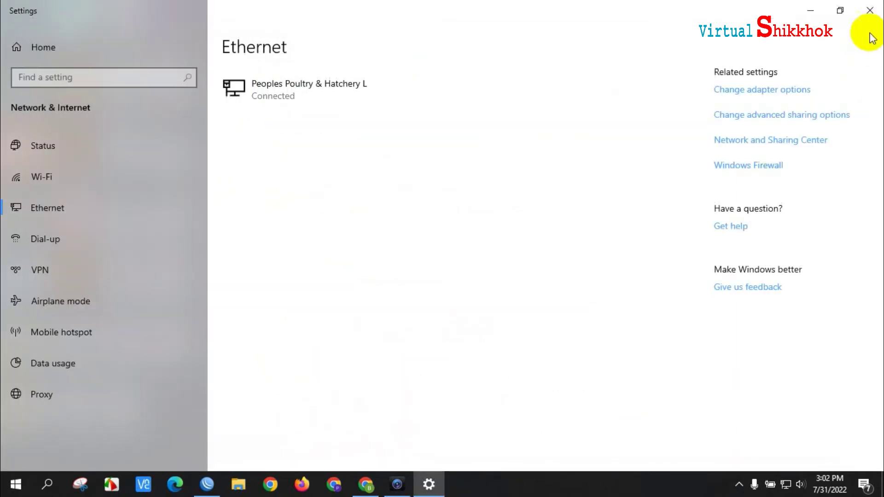
click(872, 9)
right_click(313, 117)
click(367, 155)
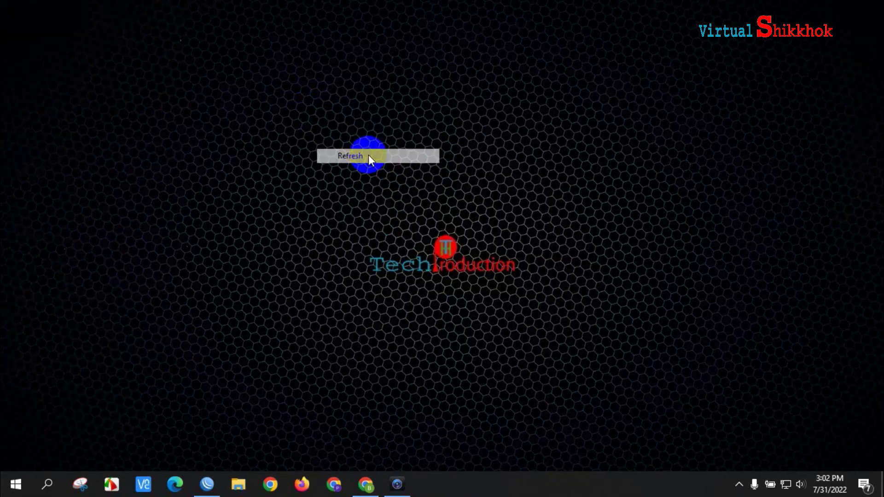
Browse the Network location from This PC and return to the desktop
double_click(19, 32)
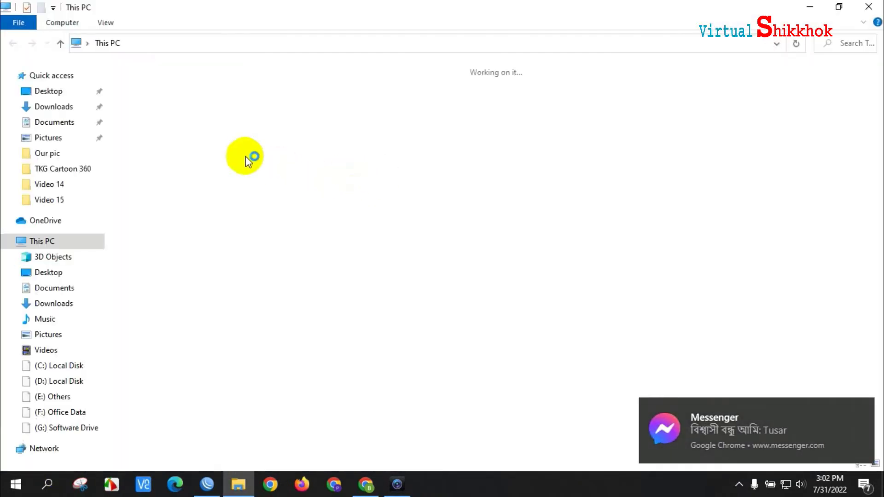
click(44, 449)
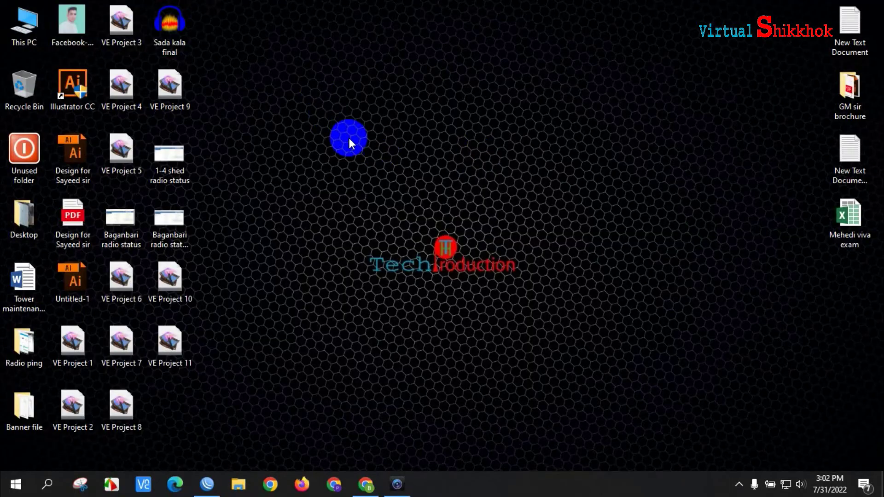
click(349, 138)
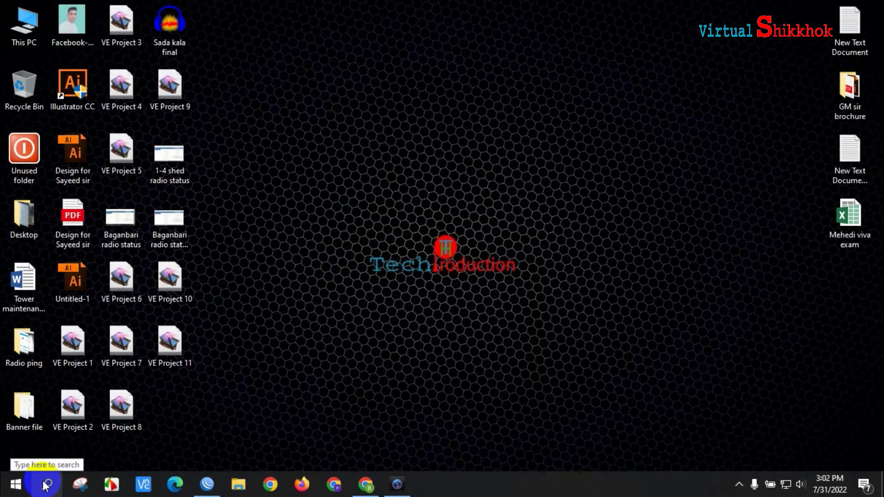
Use Run to open the network path of the computer that hosts the shared HP LaserJet Professional P1102
right_click(17, 486)
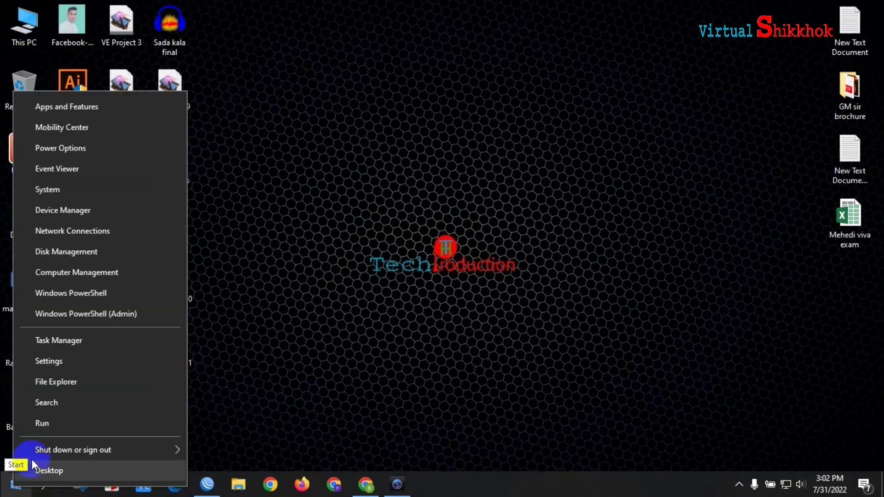
click(55, 427)
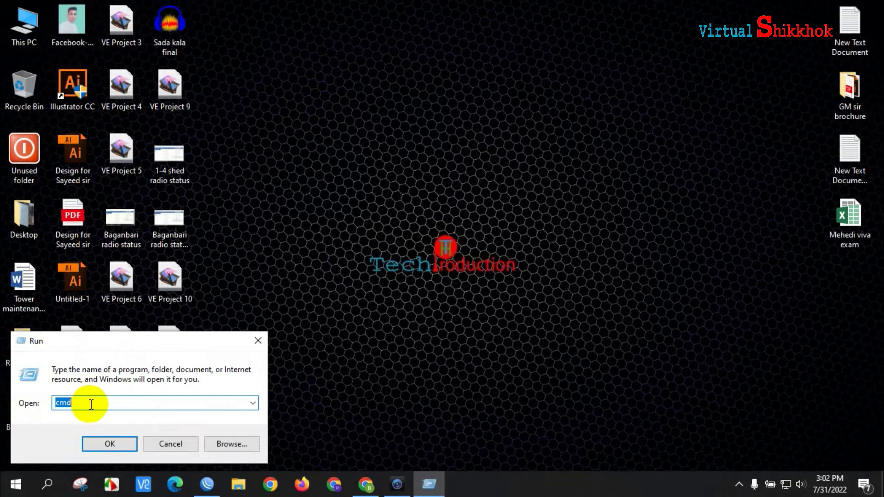
text(Ma)
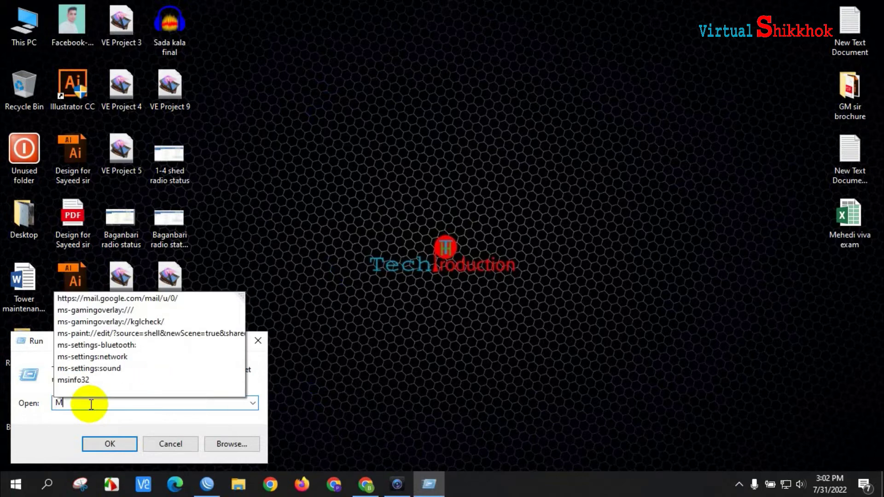
key(BackSpace)
key(BackSpace)
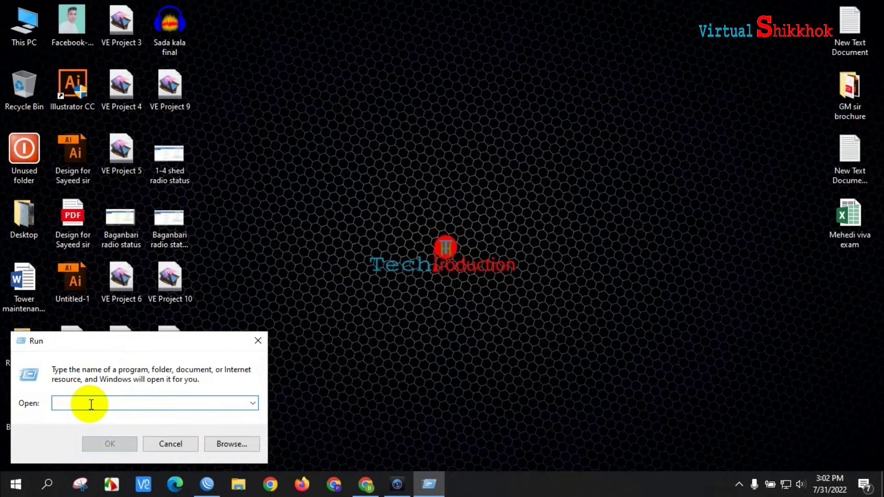
text(\\)
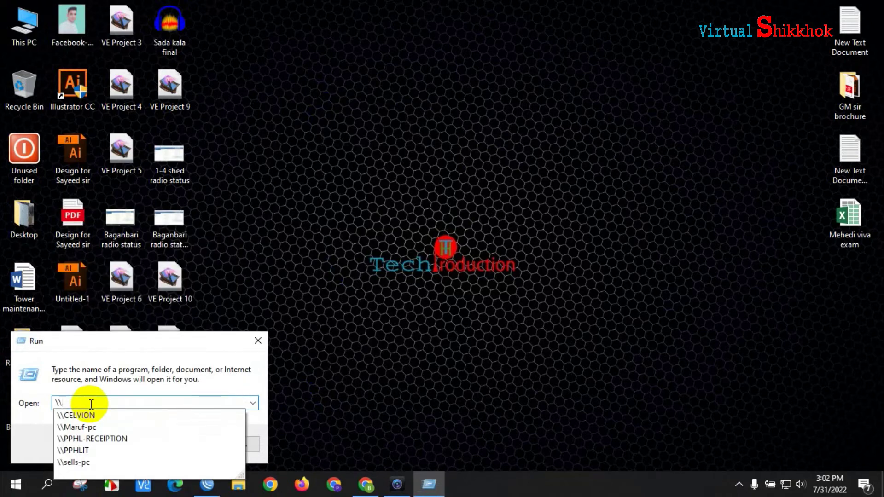
text(Ma)
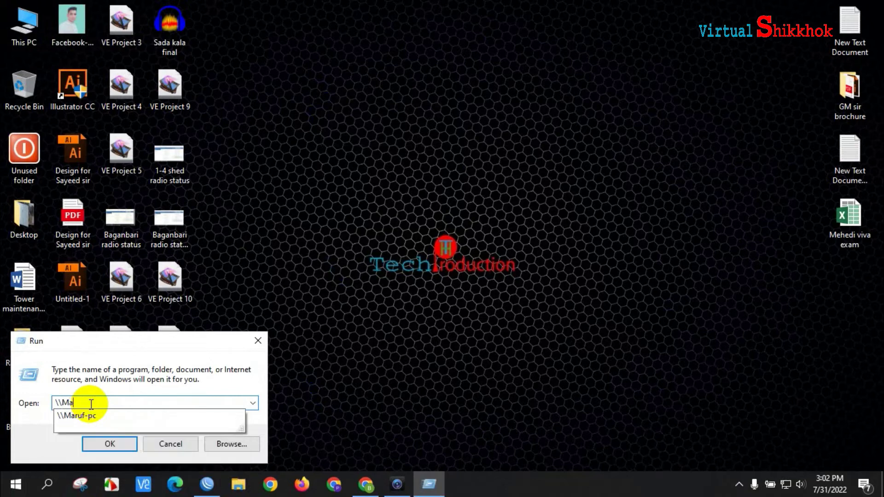
text(ruf)
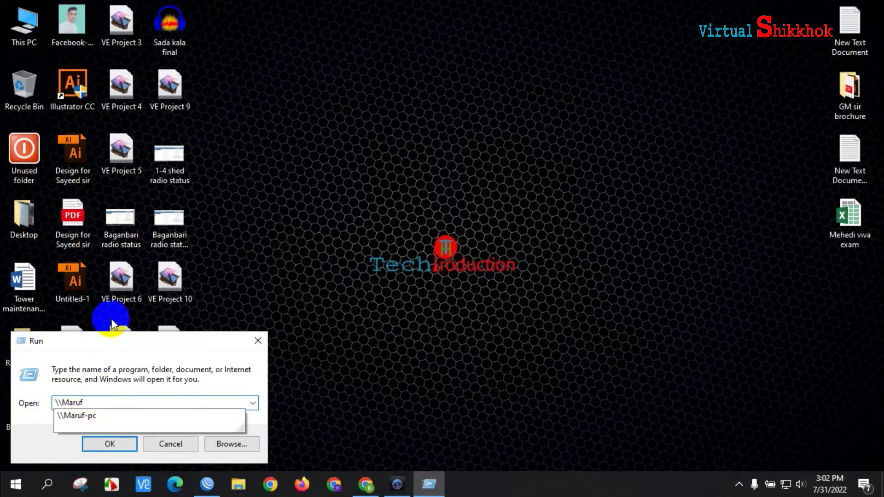
text(-pc)
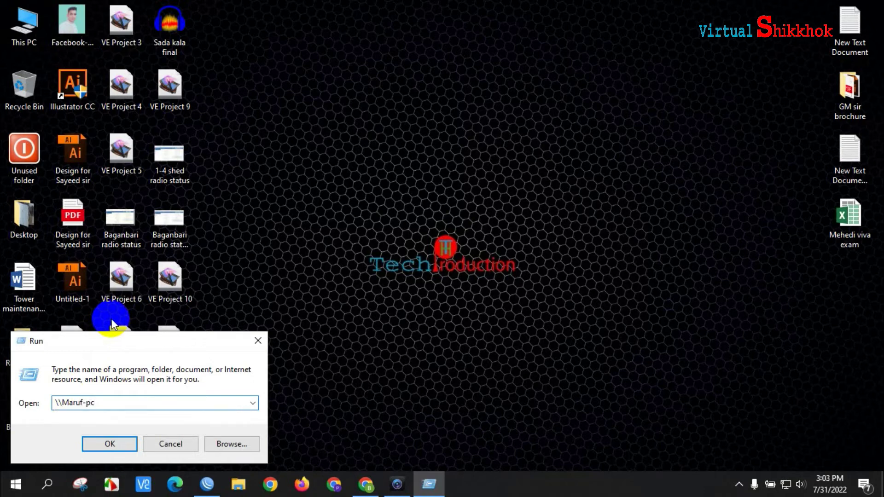
click(104, 449)
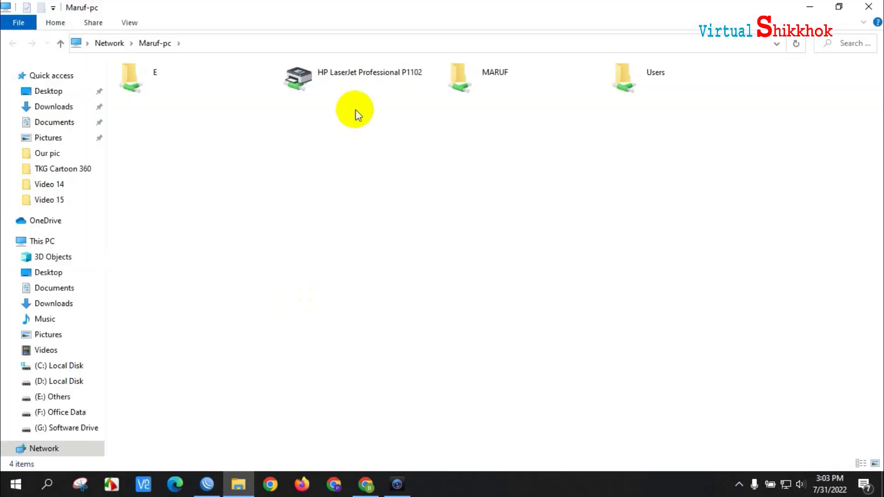
Connect to the shared HP LaserJet Professional P1102, close the network folder and refresh the desktop
click(346, 97)
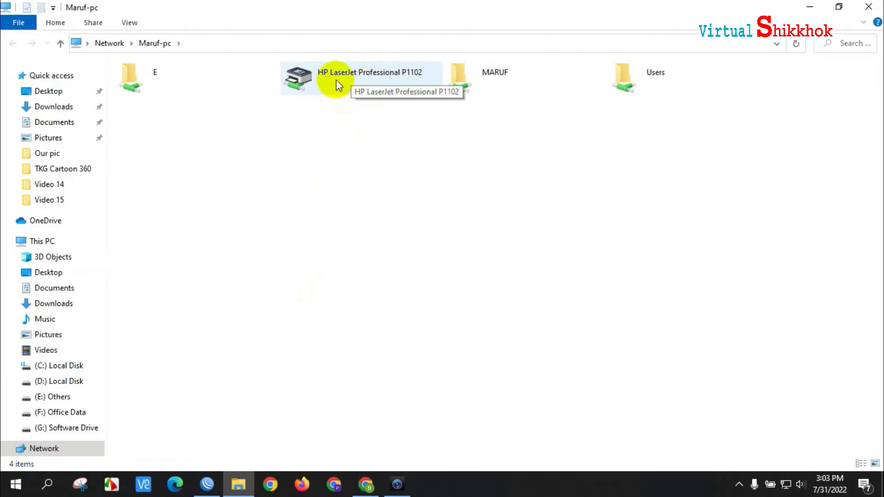
right_click(337, 80)
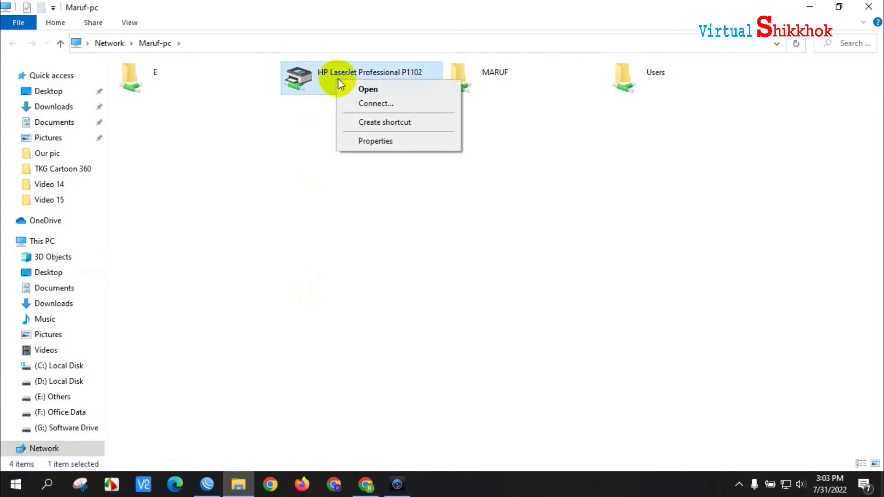
click(386, 106)
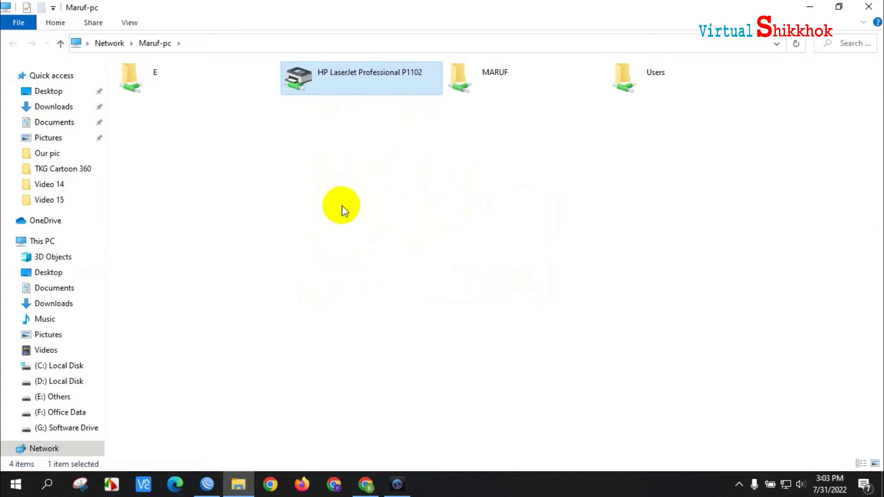
click(870, 7)
right_click(352, 107)
click(375, 142)
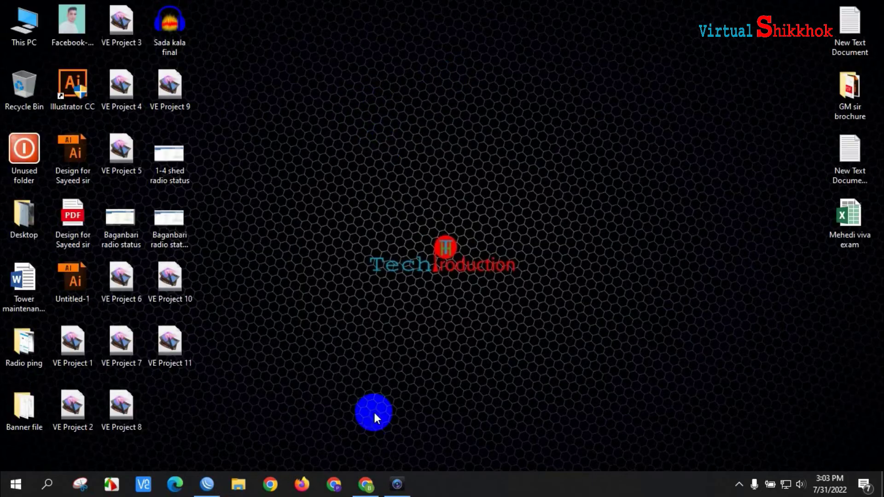
Open Word 2013, create a blank document and enter the text "Test print"
click(48, 485)
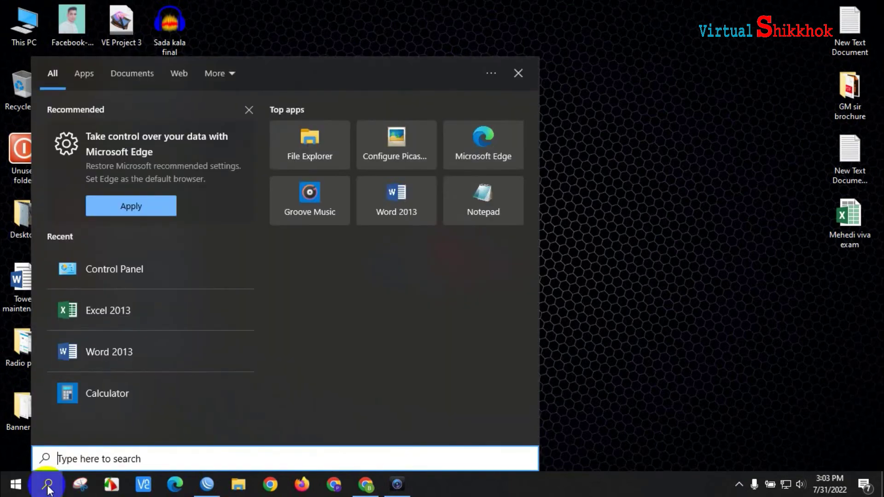
text(word)
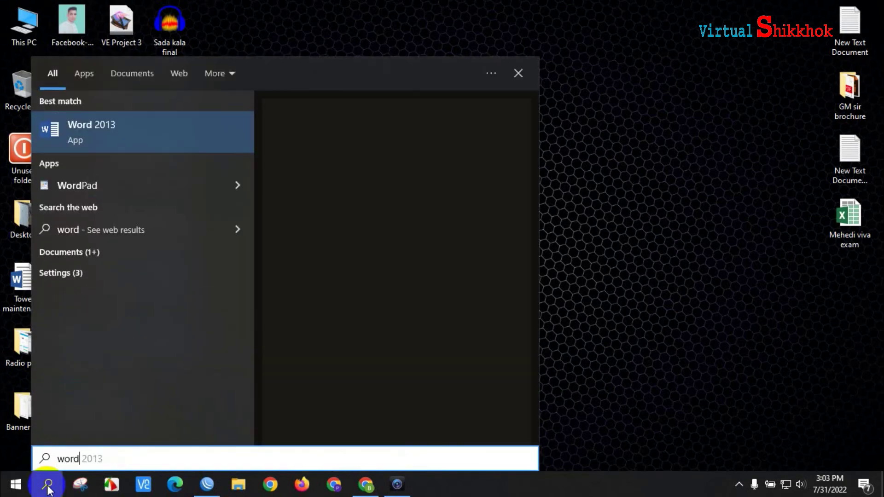
key(Return)
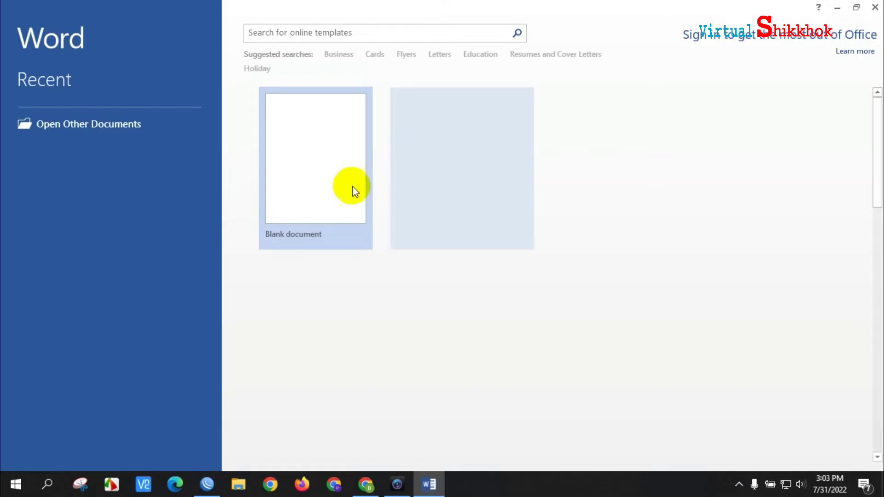
click(310, 172)
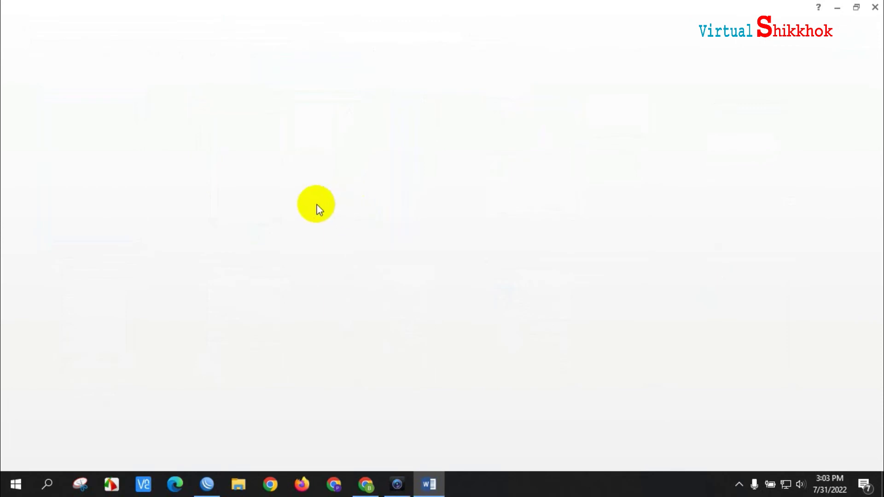
text(Test pi)
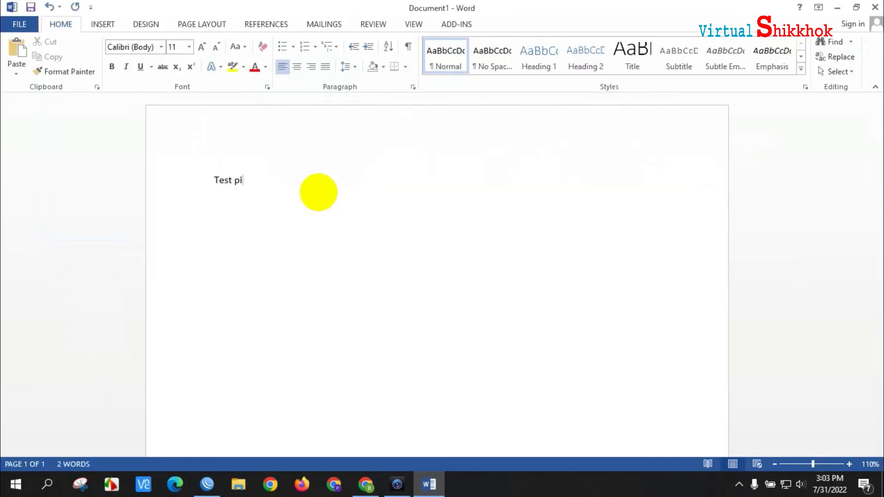
text(int)
Open the document's print settings and select the network-shared HP LaserJet Professional P1102 as the printer
click(19, 25)
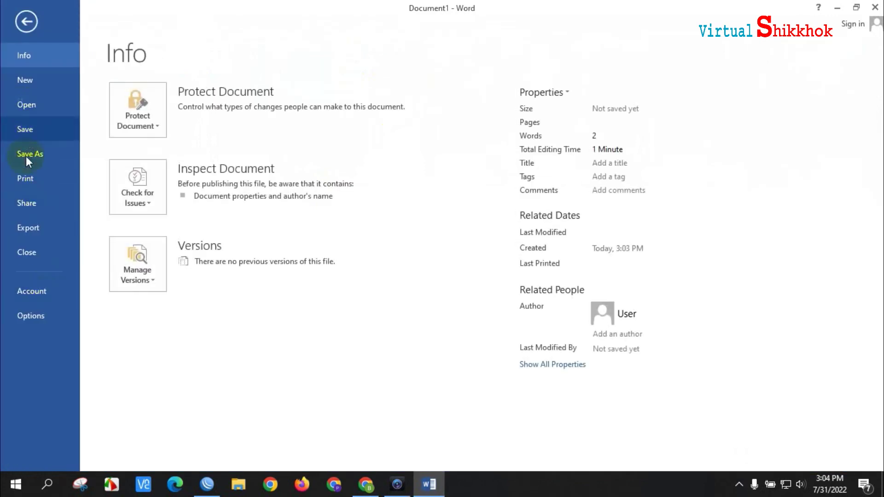
click(27, 180)
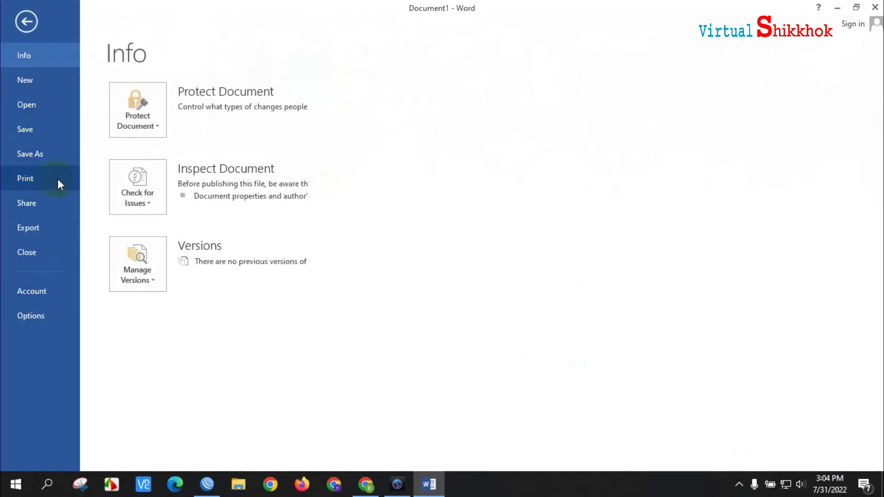
click(248, 179)
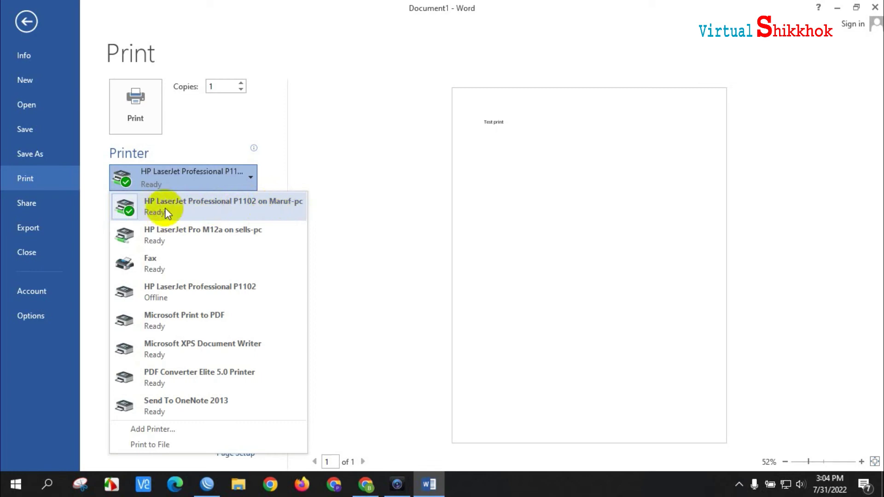
click(208, 204)
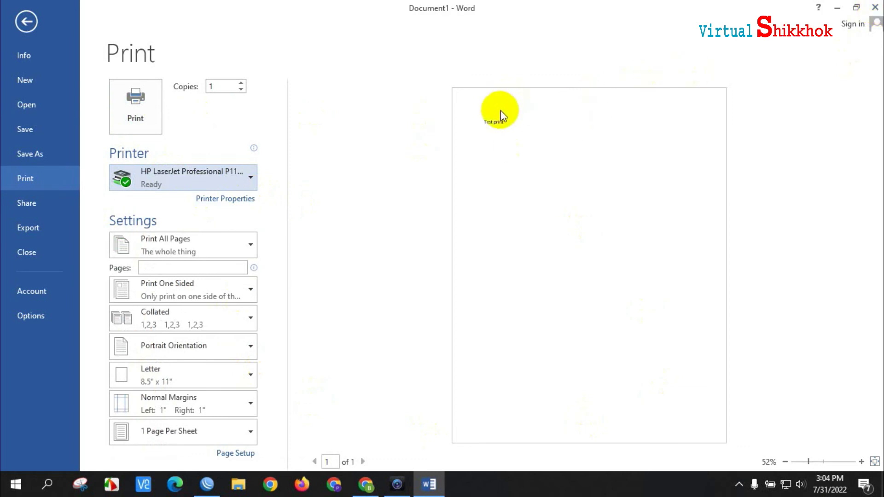
Leave the print settings, close the Word document without saving and minimize the WinBox window
key(Escape)
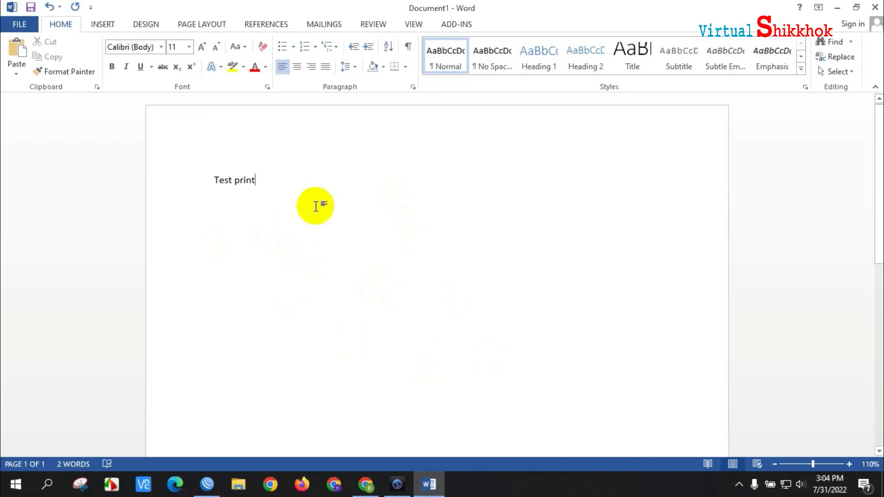
click(875, 7)
click(441, 267)
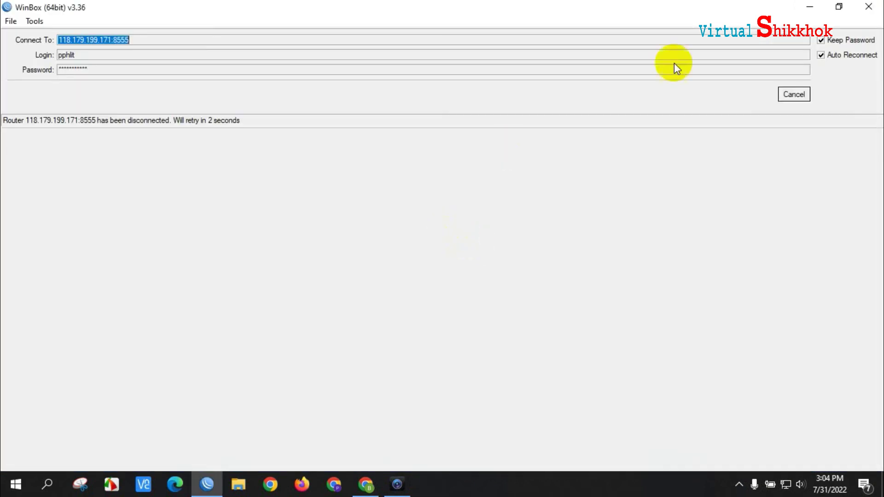
click(809, 7)
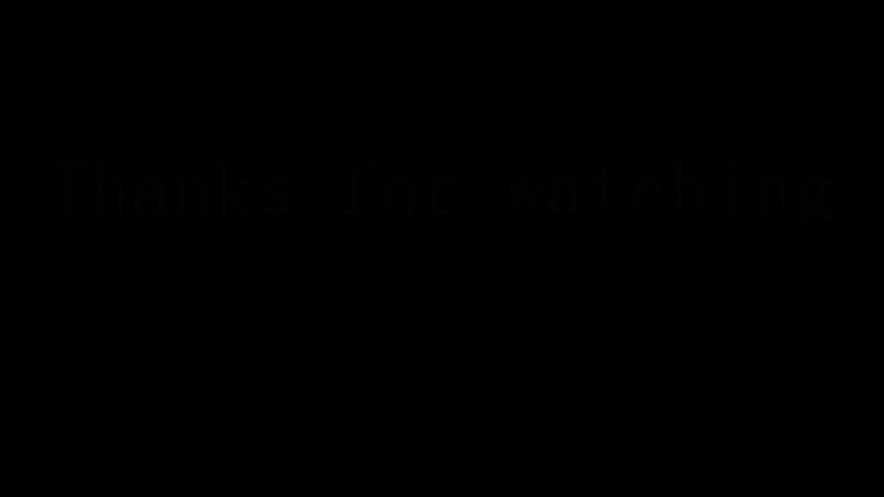